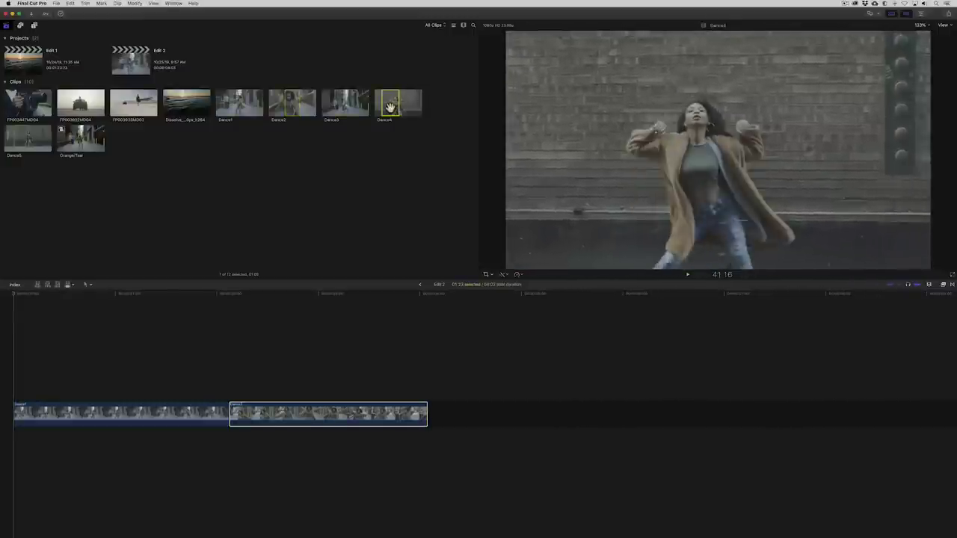
# Drop Dance4 into the timeline and delete the first clip in the storyline.
pyautogui.moveTo(395, 100); pyautogui.dragTo(431, 417)
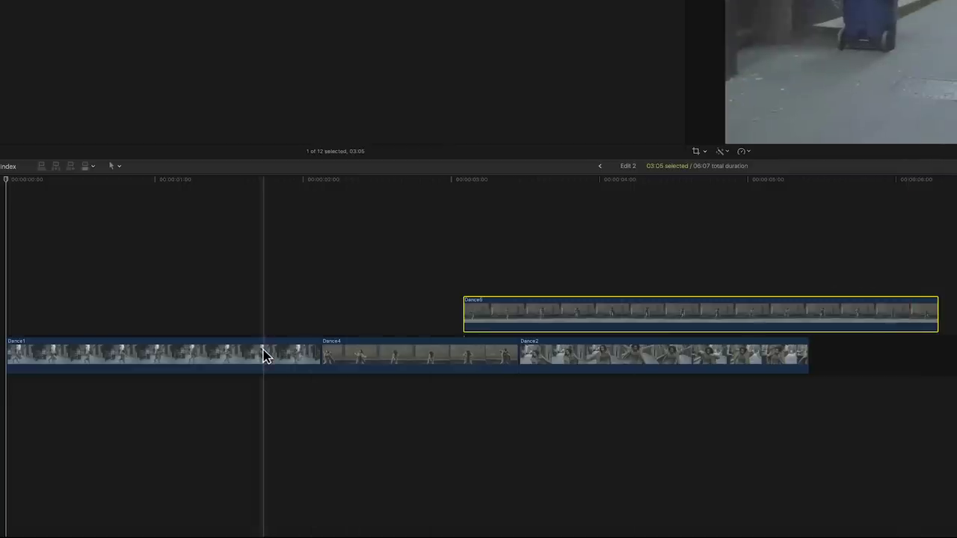
pyautogui.click(263, 354)
pyautogui.press('Delete')
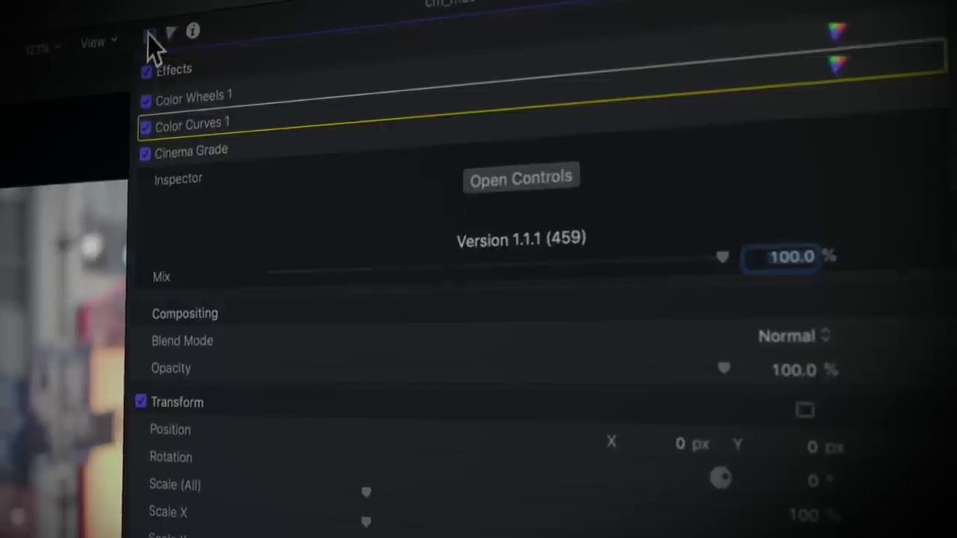
# Open the Cinema Grade controls and drag down the midtones and highlights.
pyautogui.click(515, 181)
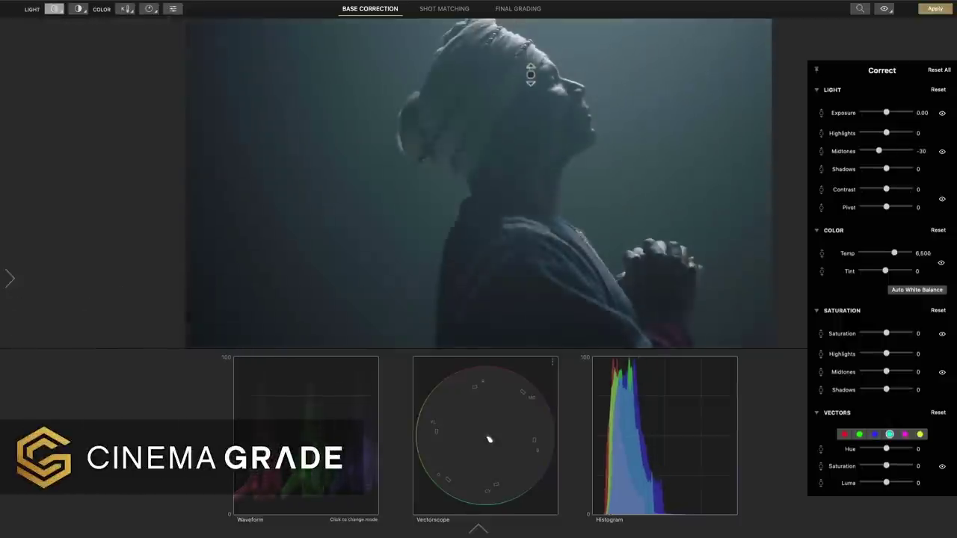
pyautogui.moveTo(529, 75); pyautogui.dragTo(531, 80)
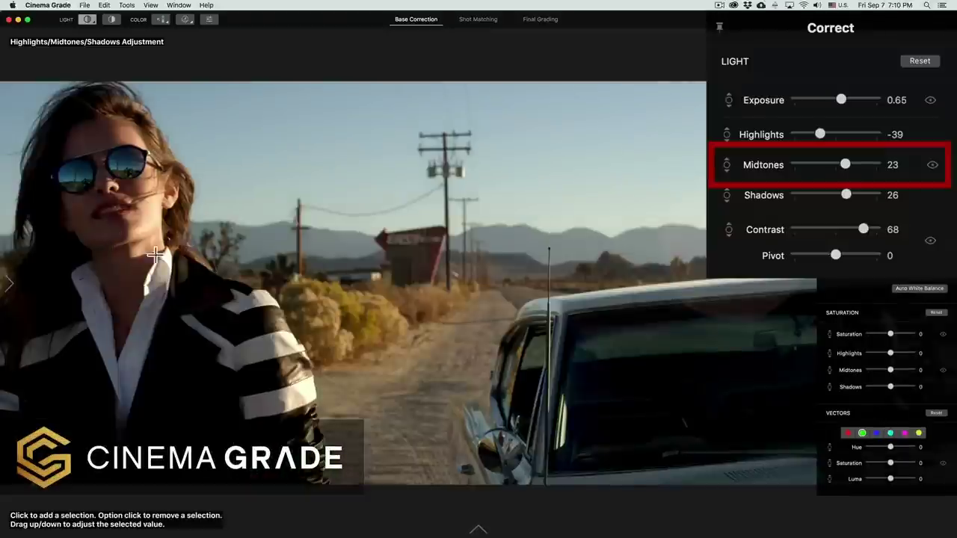
pyautogui.moveTo(154, 255); pyautogui.dragTo(166, 275)
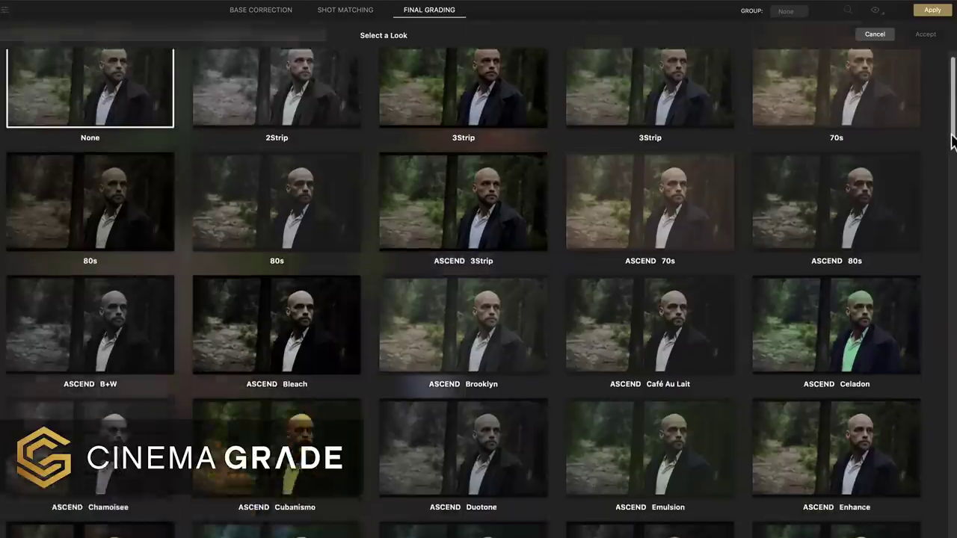
# Browse the Final Grading looks by GENRE and by COLOR.
pyautogui.scroll(-10, 953, 189)
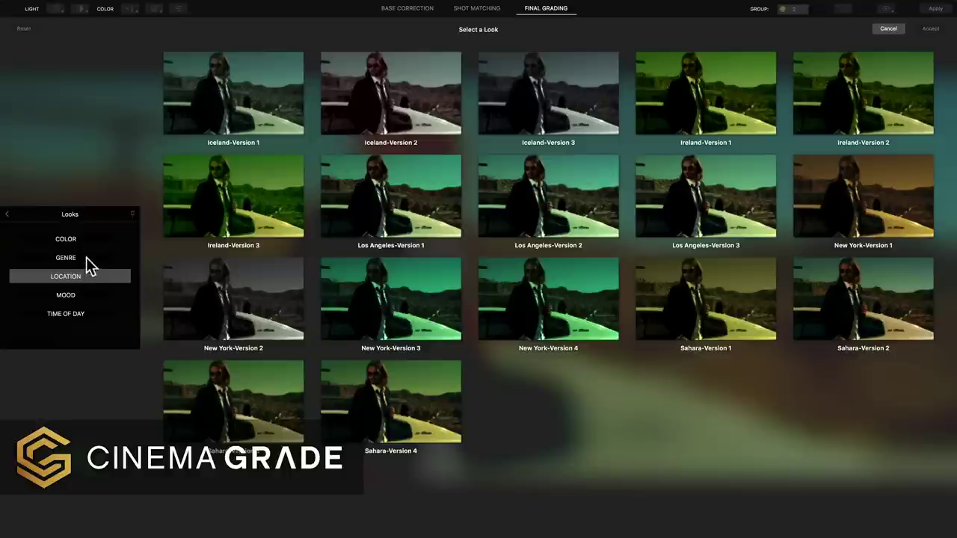
pyautogui.click(86, 257)
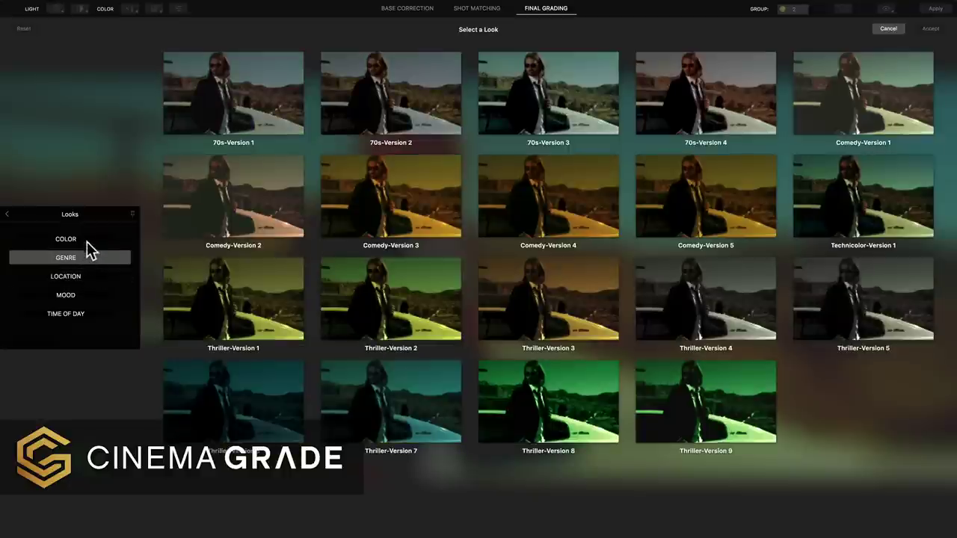
pyautogui.click(86, 239)
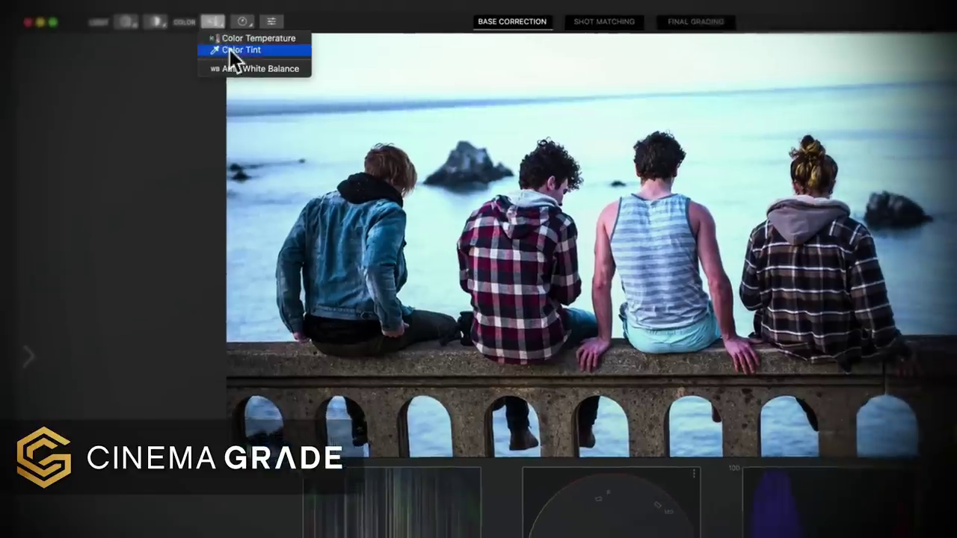
pyautogui.click(230, 50)
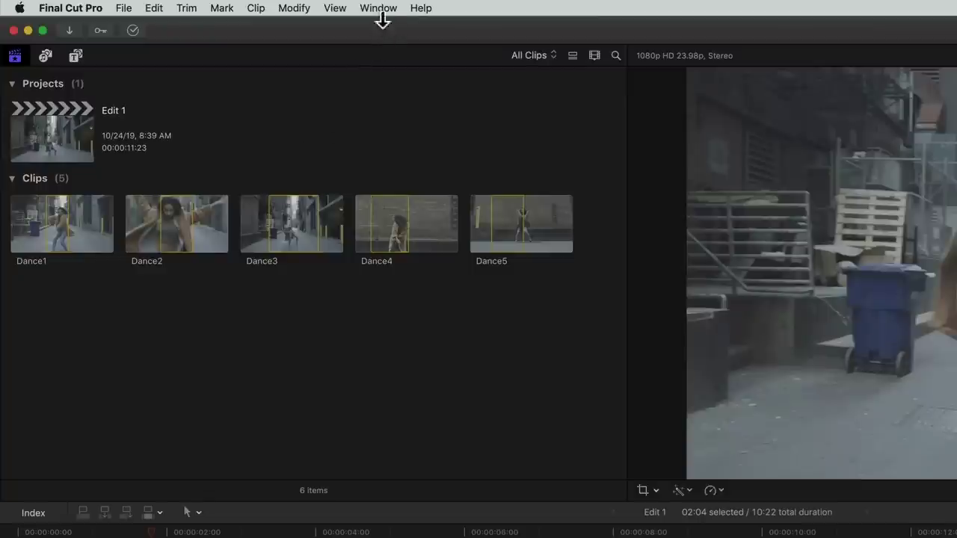
# Choose Window > Workspaces > Color & Effects.
pyautogui.click(379, 9)
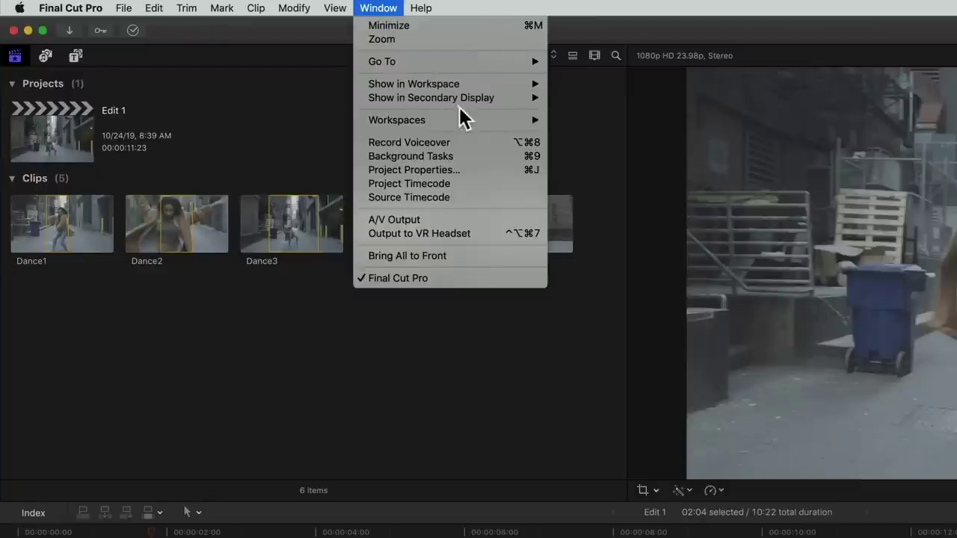
pyautogui.moveTo(468, 124)
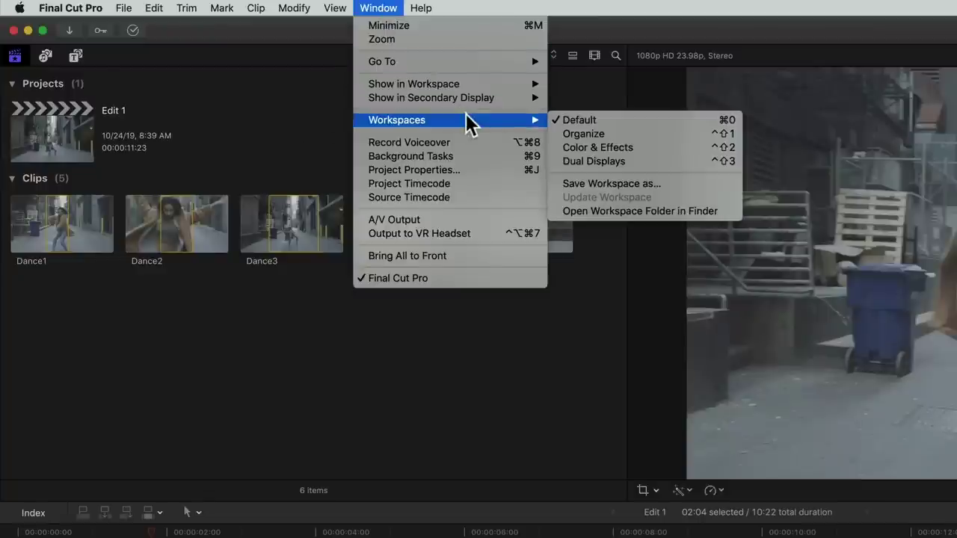
pyautogui.click(596, 144)
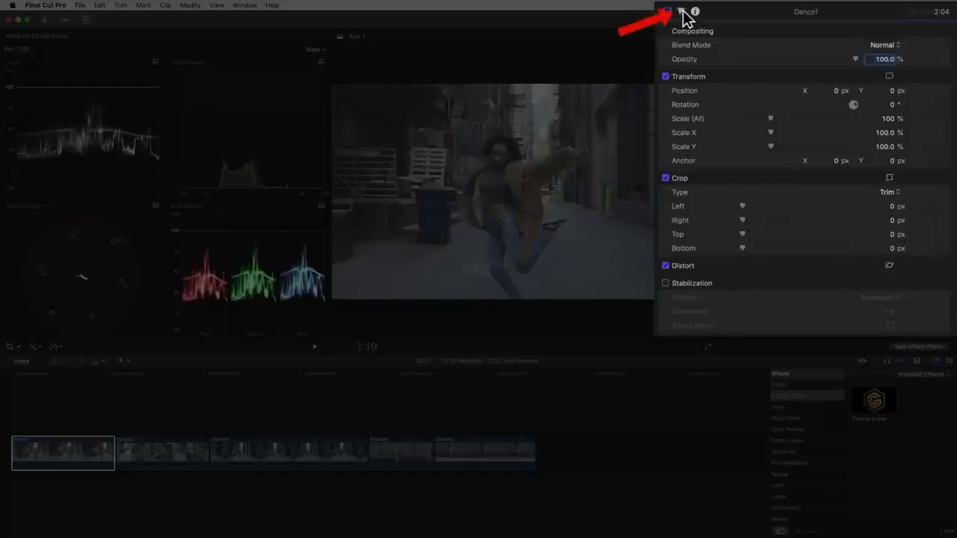
# Bring up the clip's colour correction settings beside the scopes.
pyautogui.click(683, 12)
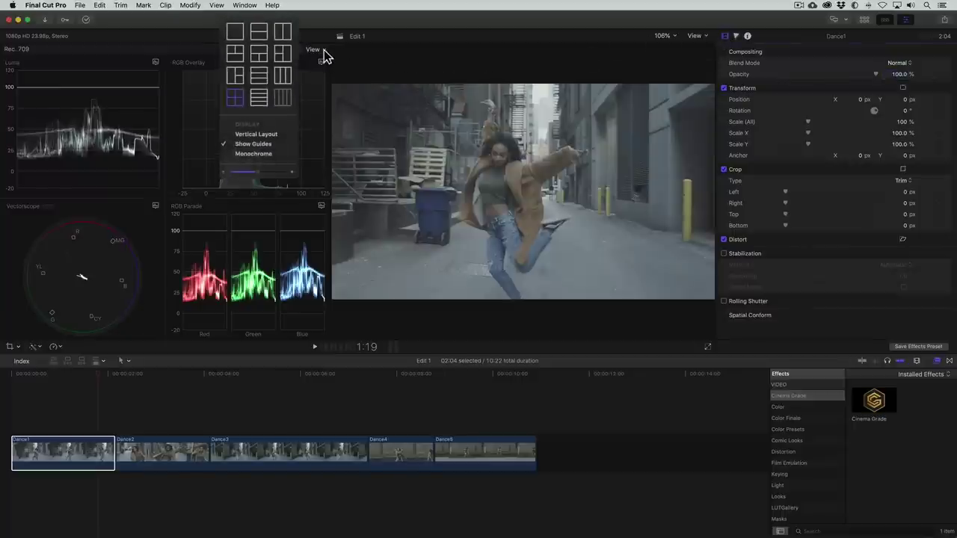
# Lay out the scopes one wide over two and make the lower-right scope an RGB Overlay waveform.
pyautogui.click(259, 54)
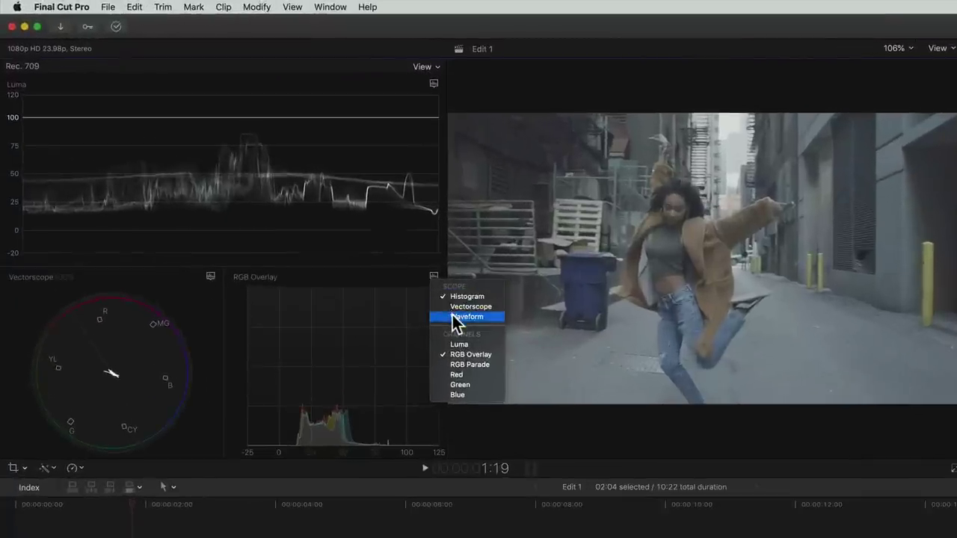
pyautogui.click(345, 234)
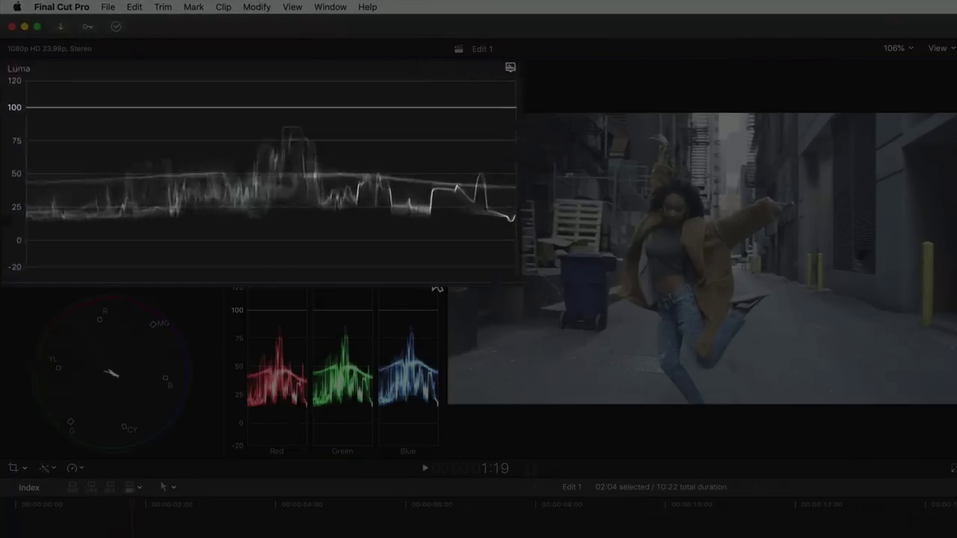
pyautogui.click(433, 276)
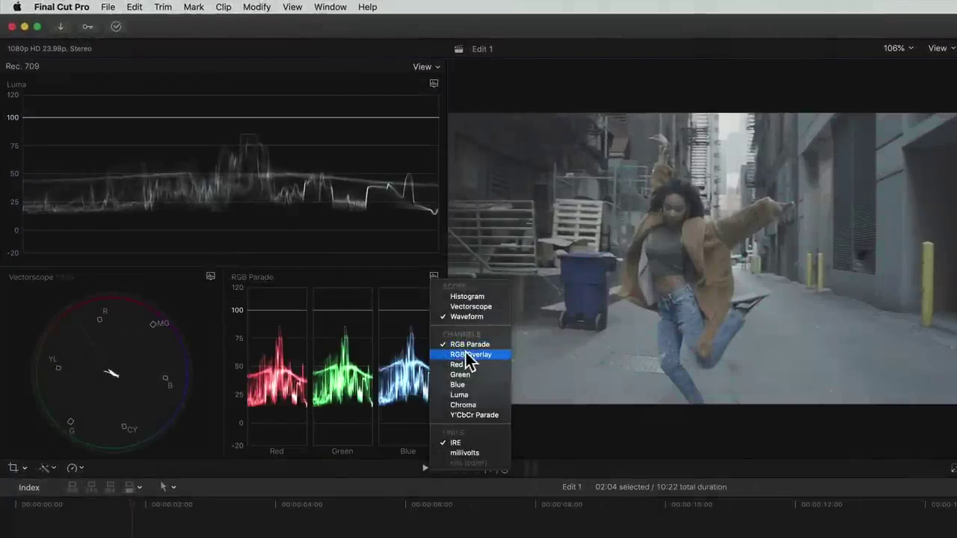
pyautogui.click(465, 353)
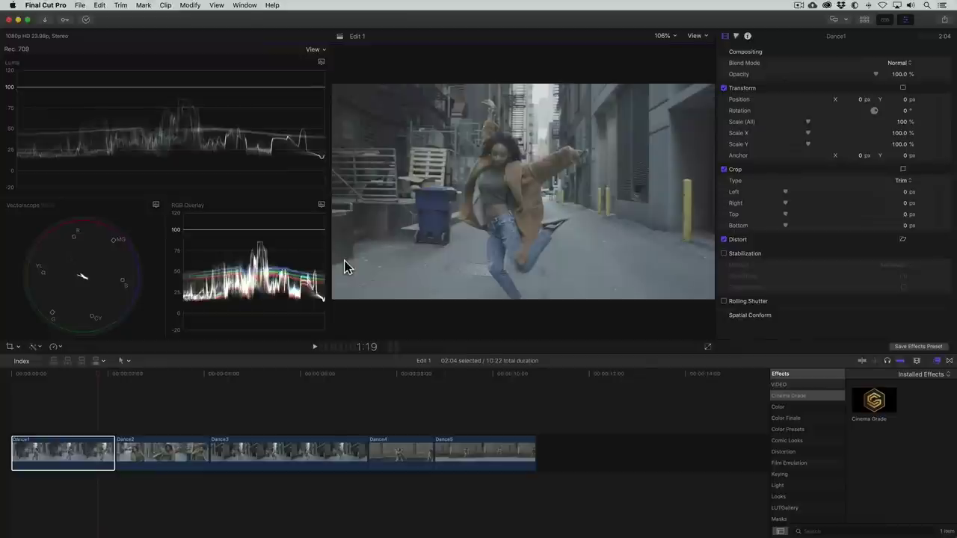
# Select Dance1 and add Color Wheels from the Color inspector's corrections list.
pyautogui.click(86, 445)
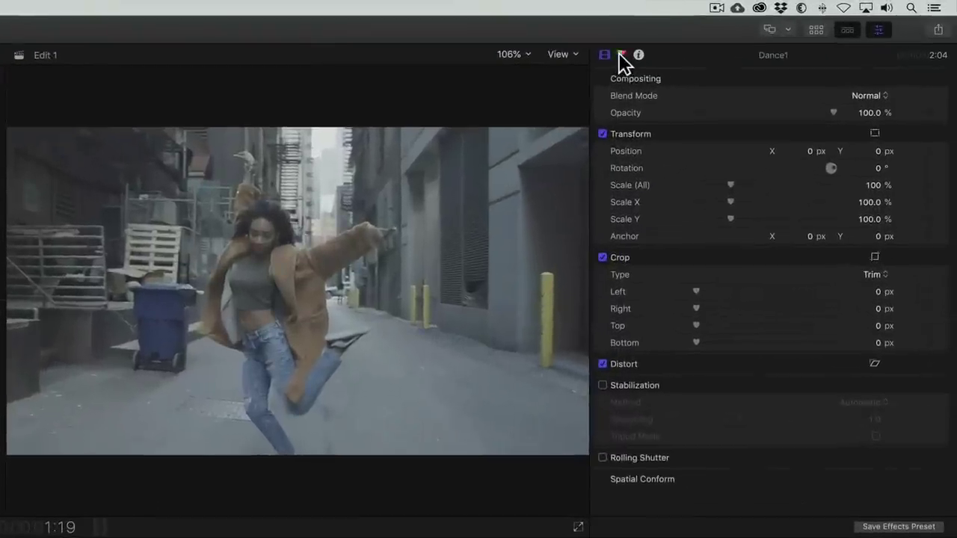
pyautogui.click(620, 55)
pyautogui.click(655, 77)
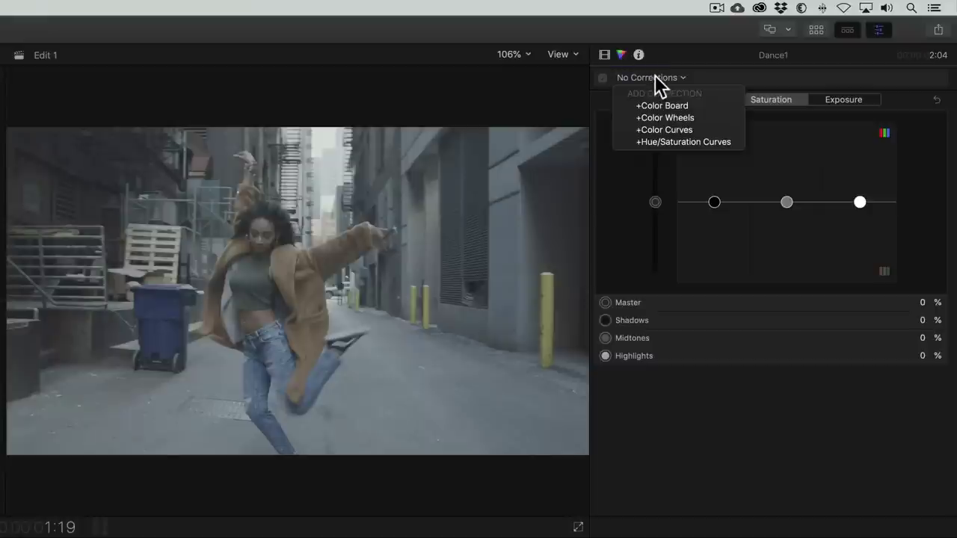
pyautogui.click(696, 118)
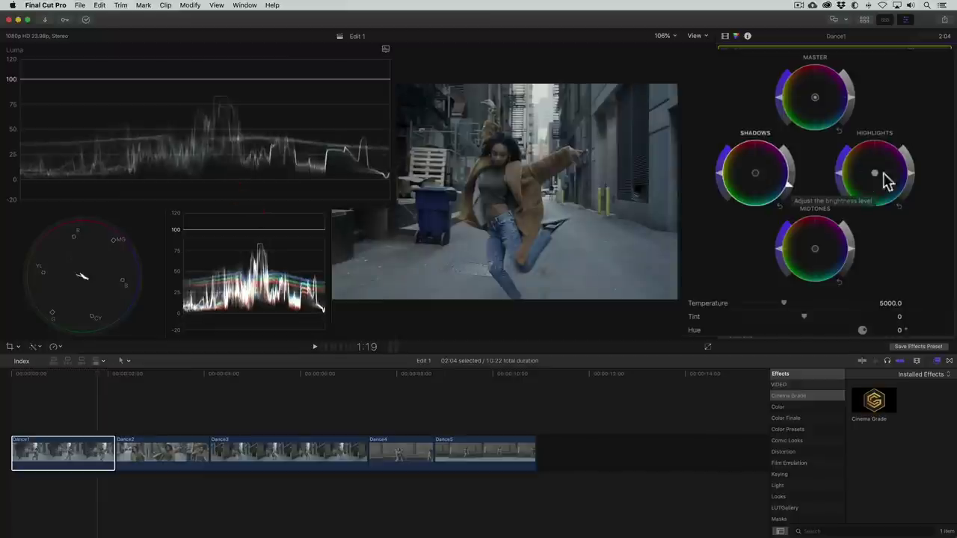
# Raise the Highlights wheel's brightness slider on Dance1.
pyautogui.moveTo(912, 179); pyautogui.dragTo(912, 166)
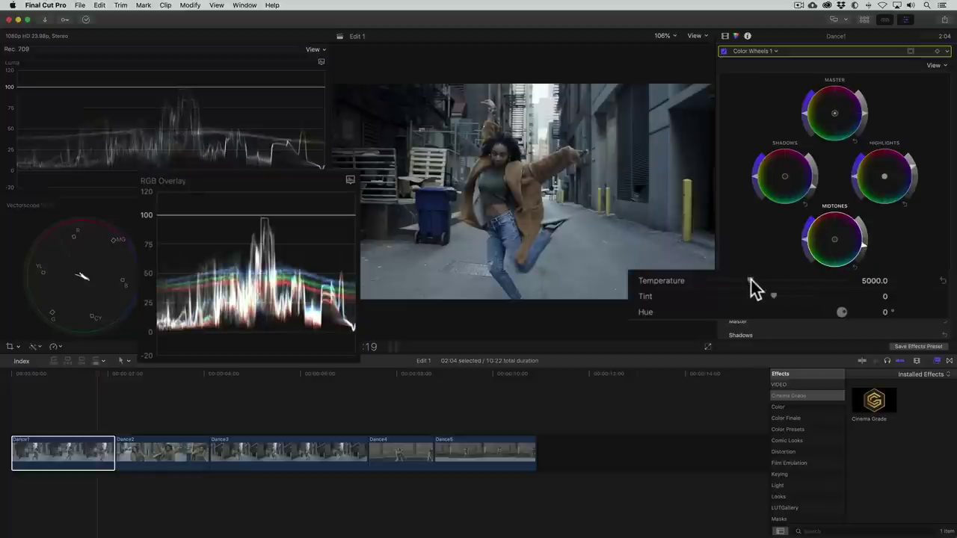
# Warm Dance1 to temperature 9365 and tint 11, and slightly lower Master saturation.
pyautogui.moveTo(750, 279); pyautogui.dragTo(802, 277)
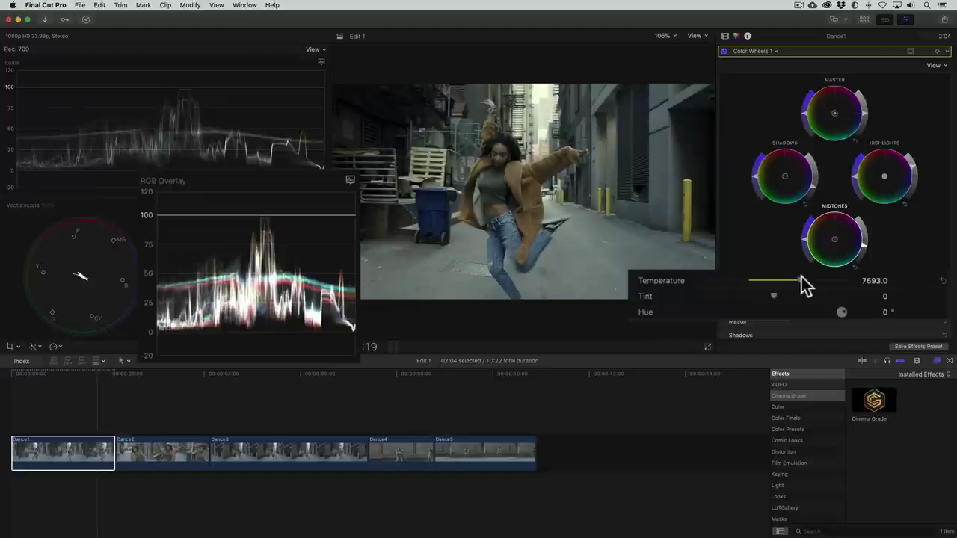
pyautogui.moveTo(777, 295); pyautogui.dragTo(831, 278)
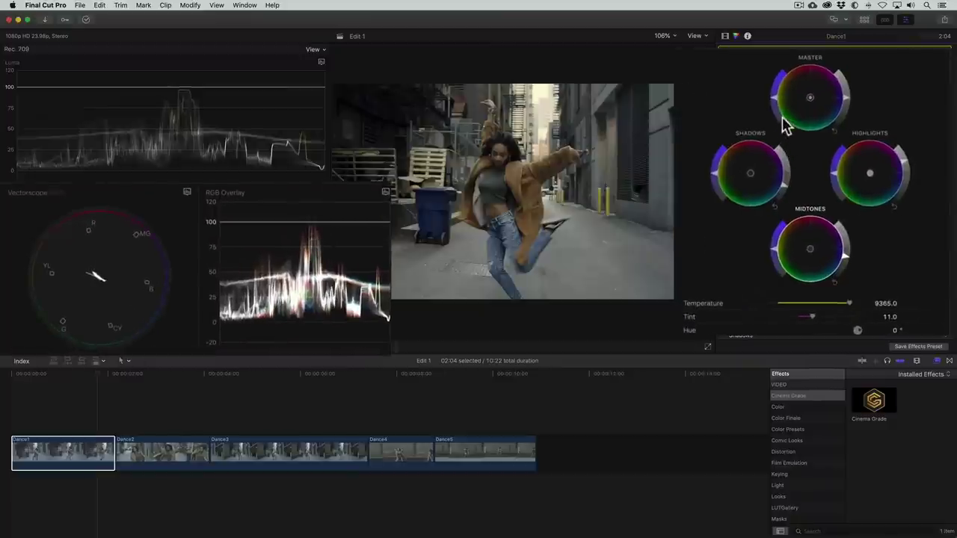
pyautogui.moveTo(775, 105); pyautogui.dragTo(784, 95)
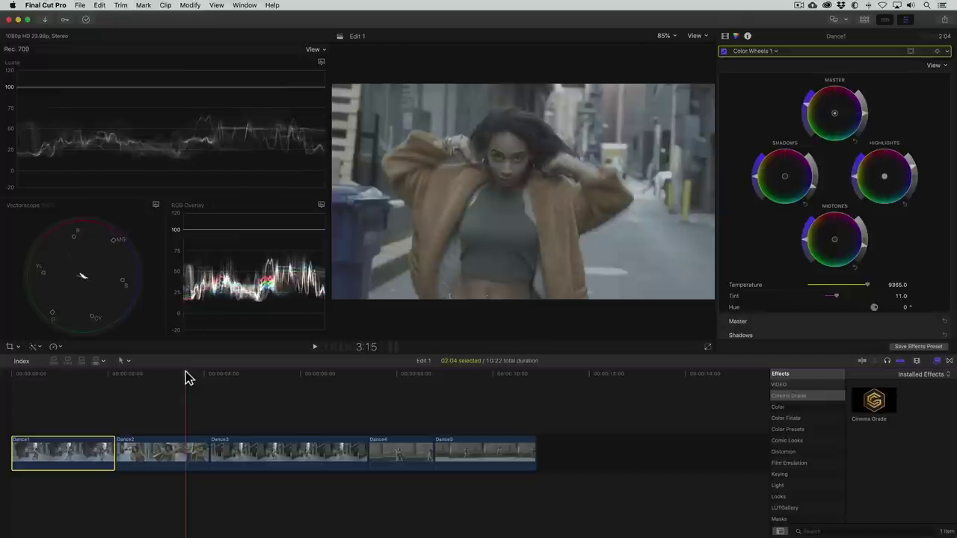
# Grade Dance2 with Color Wheels (brighter highlights, temperature 8280, tint 9), then move the playhead to 6:13.
pyautogui.click(193, 452)
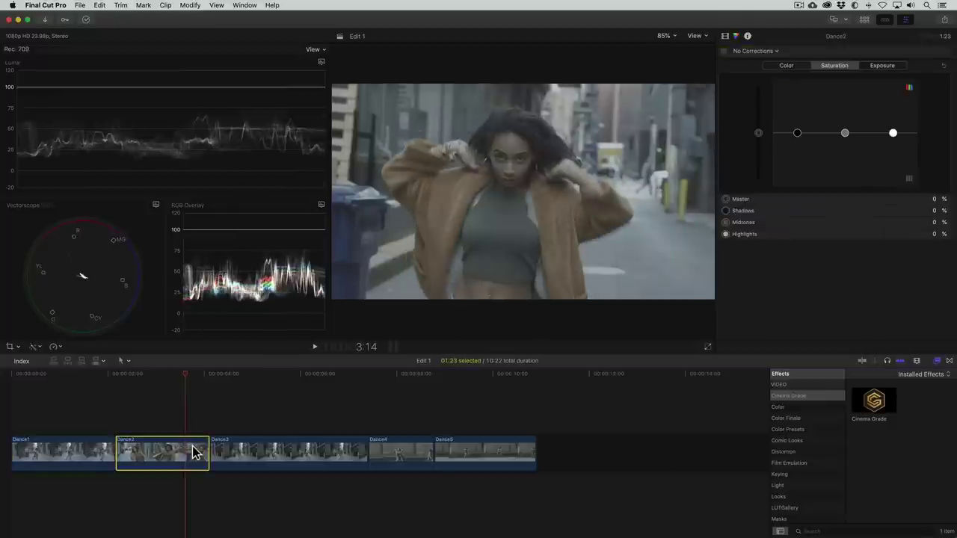
pyautogui.click(751, 51)
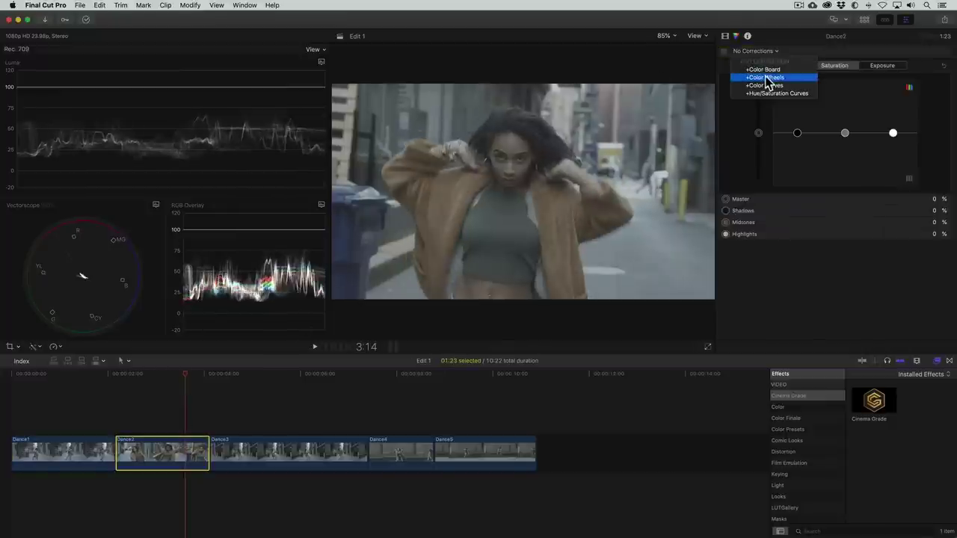
pyautogui.click(766, 77)
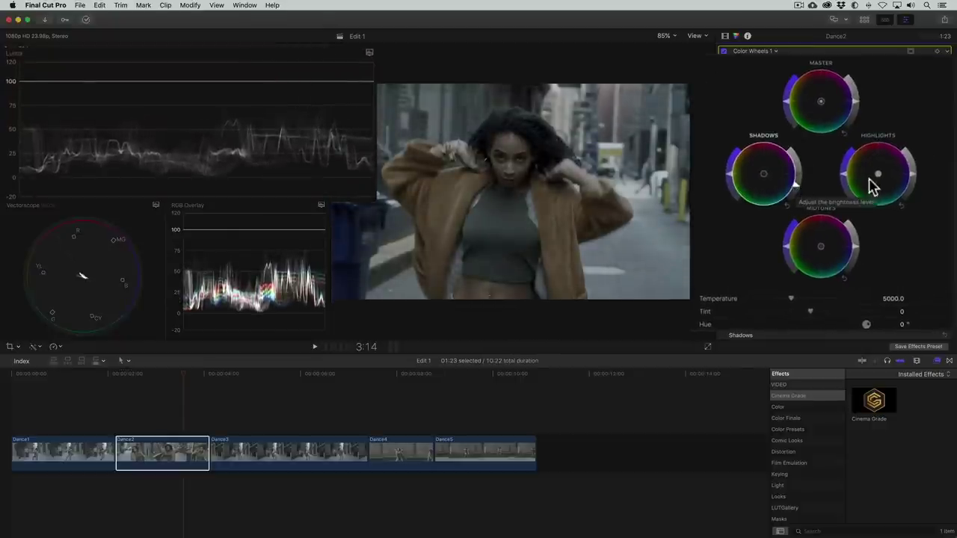
pyautogui.moveTo(914, 184); pyautogui.dragTo(912, 167)
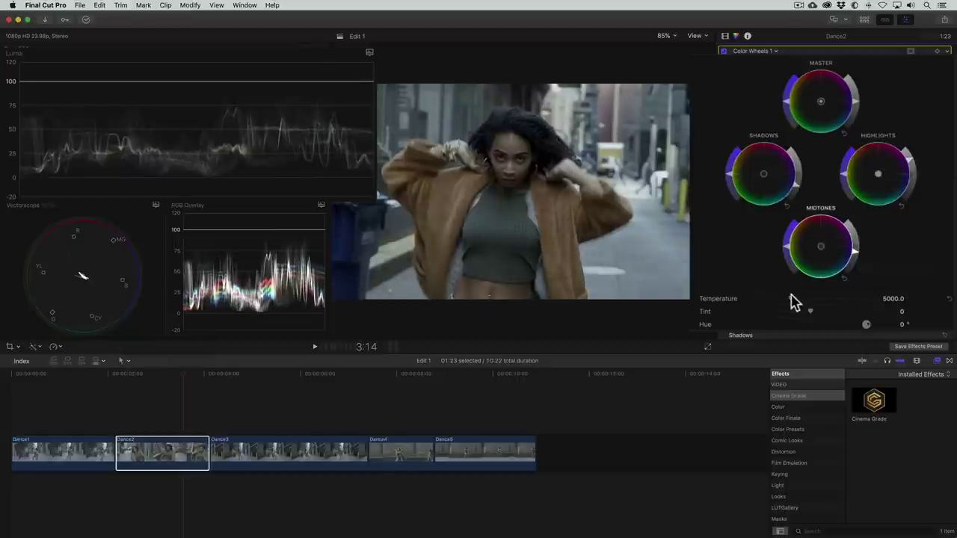
pyautogui.moveTo(794, 303); pyautogui.dragTo(821, 316)
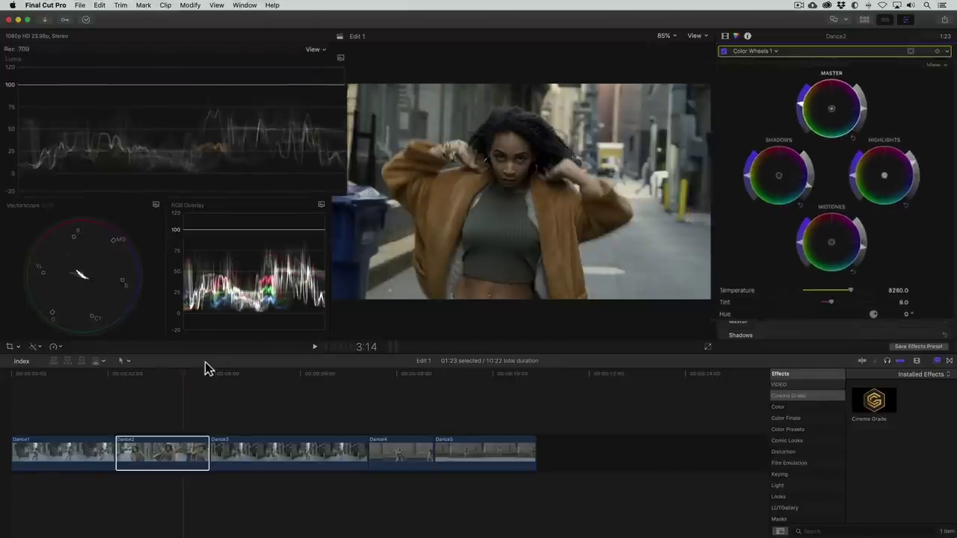
pyautogui.click(275, 379)
pyautogui.moveTo(275, 380); pyautogui.dragTo(326, 380)
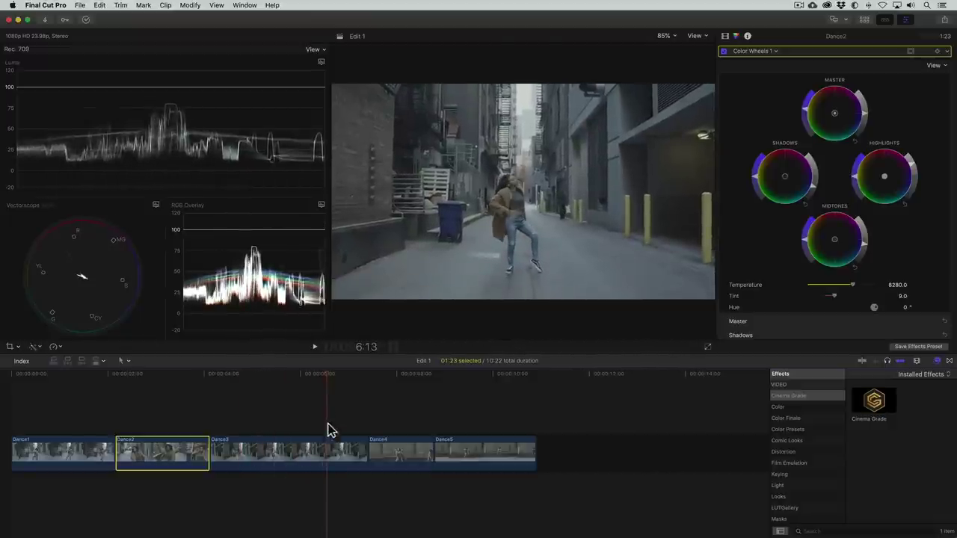
# Copy the Dance1 clip with its grade using Command+C.
pyautogui.click(331, 446)
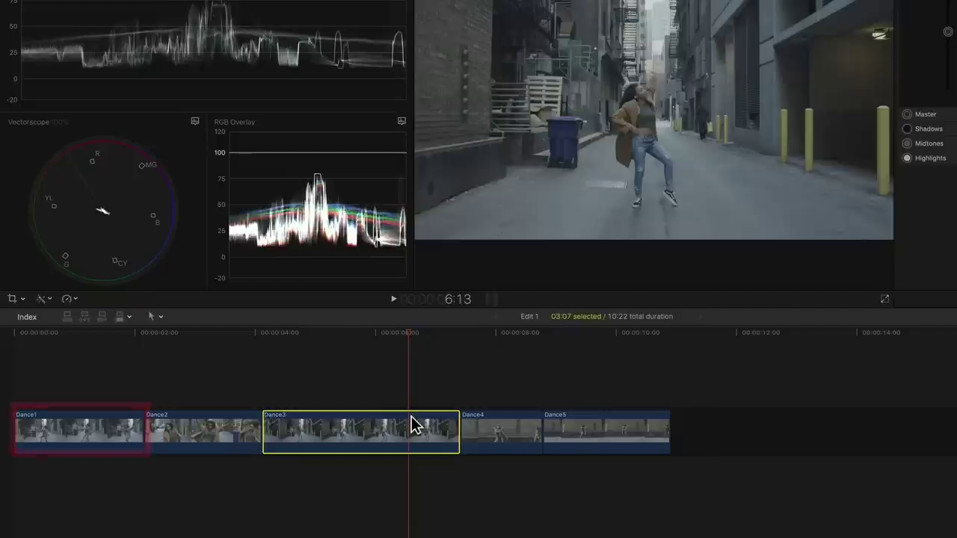
pyautogui.click(112, 334)
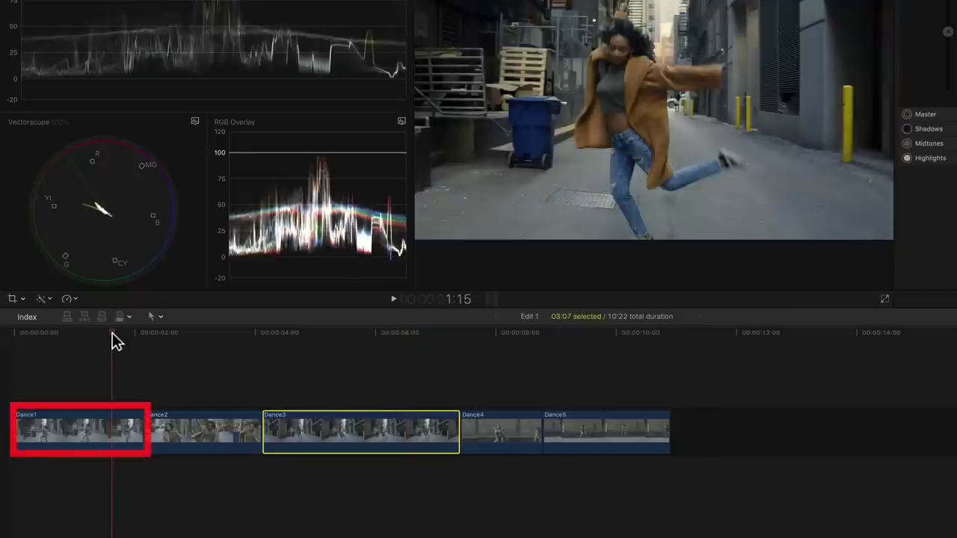
pyautogui.click(104, 424)
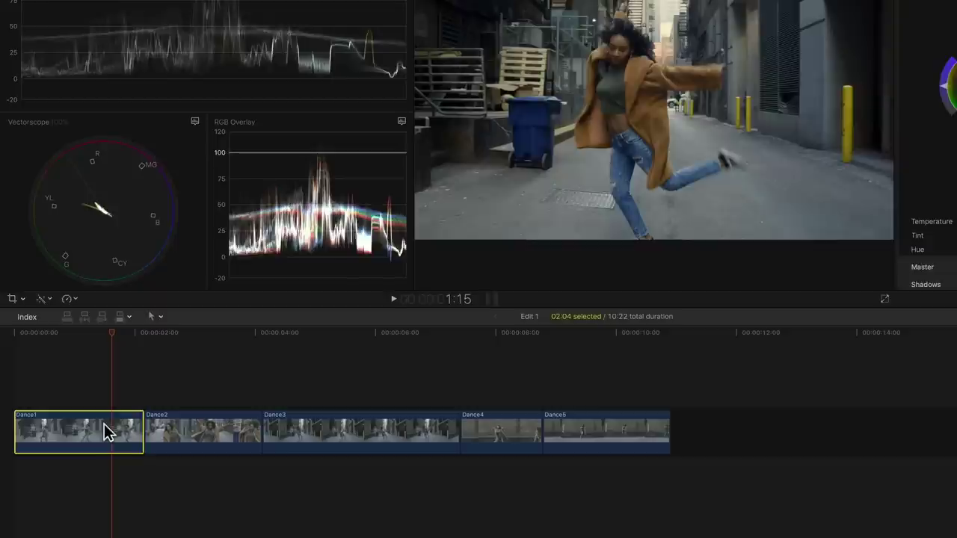
pyautogui.press('super+c')
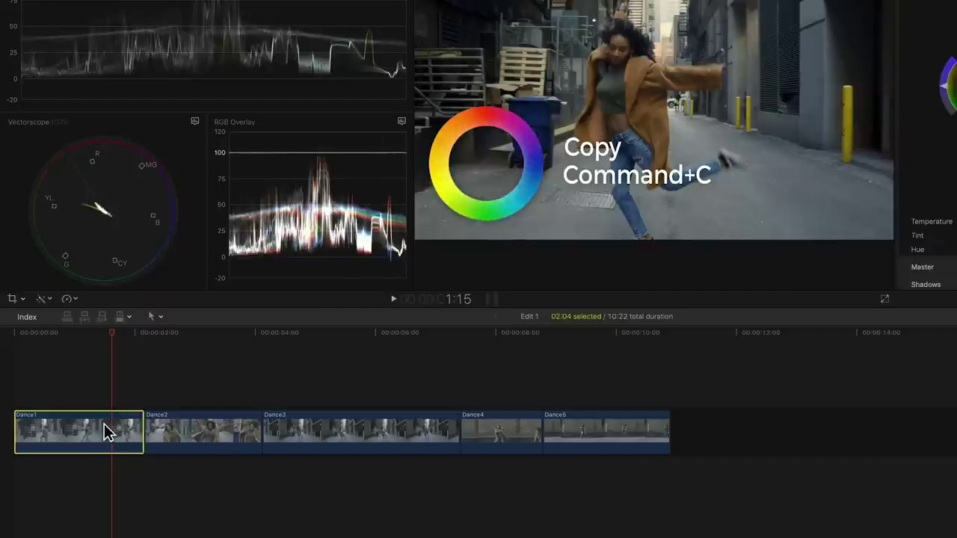
# Paste only Dance1's Color Wheels 1 onto Dance3 with Edit > Paste Attributes.
pyautogui.moveTo(321, 334); pyautogui.dragTo(415, 337)
pyautogui.click(419, 430)
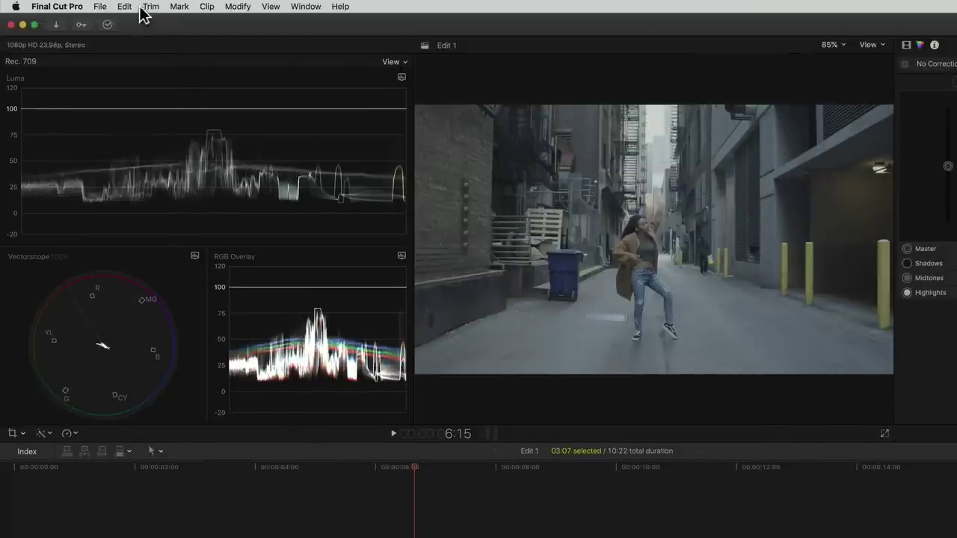
pyautogui.click(127, 7)
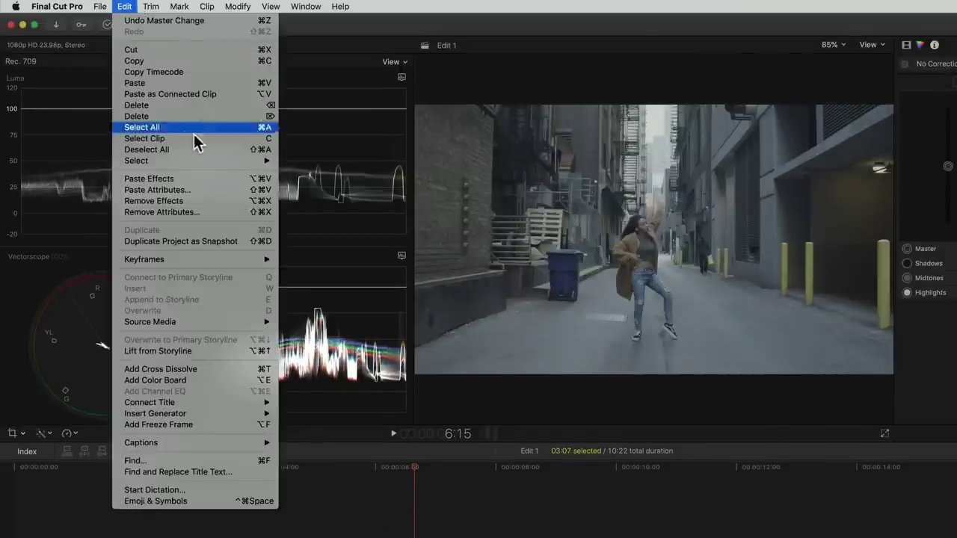
pyautogui.click(225, 196)
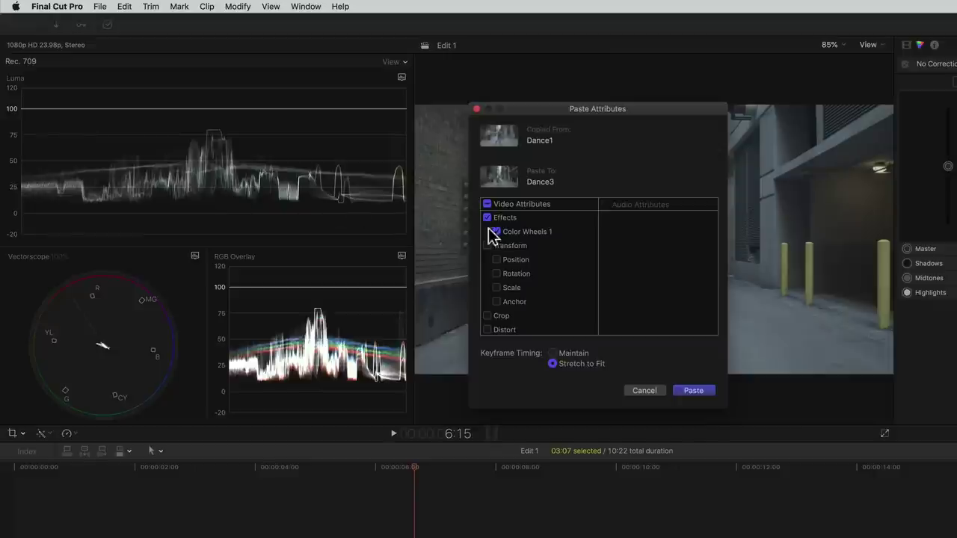
pyautogui.click(683, 392)
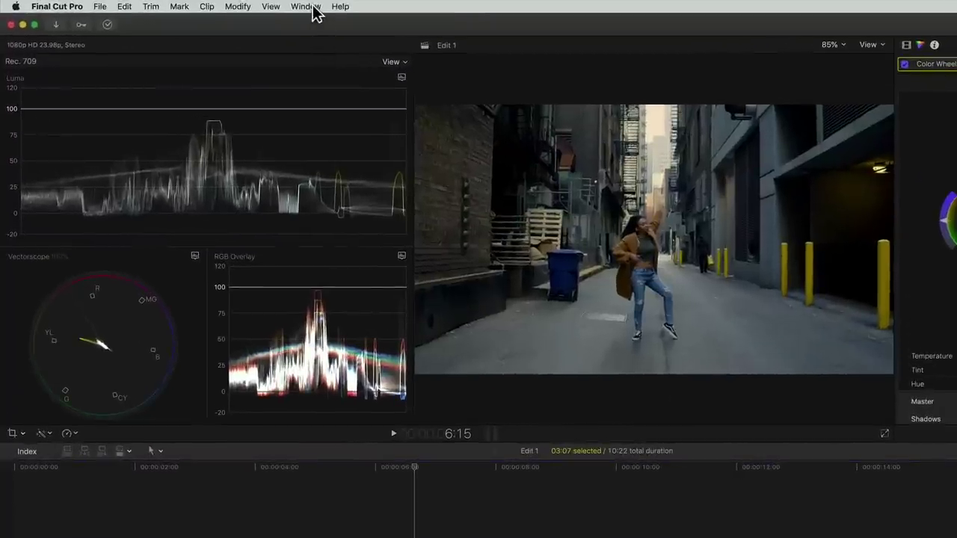
# Show the Comparison Viewer beside the main viewer from Window > Show in Workspace.
pyautogui.click(312, 8)
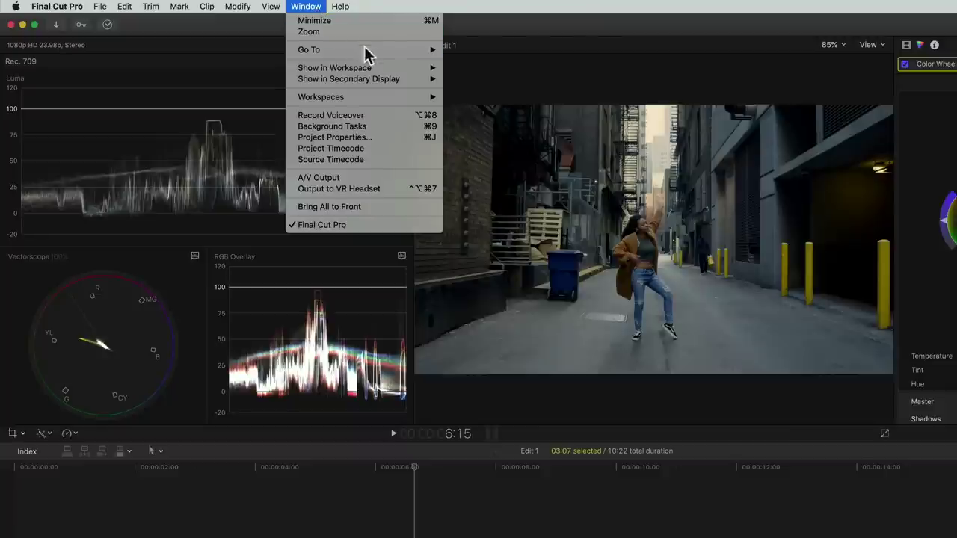
pyautogui.moveTo(406, 68)
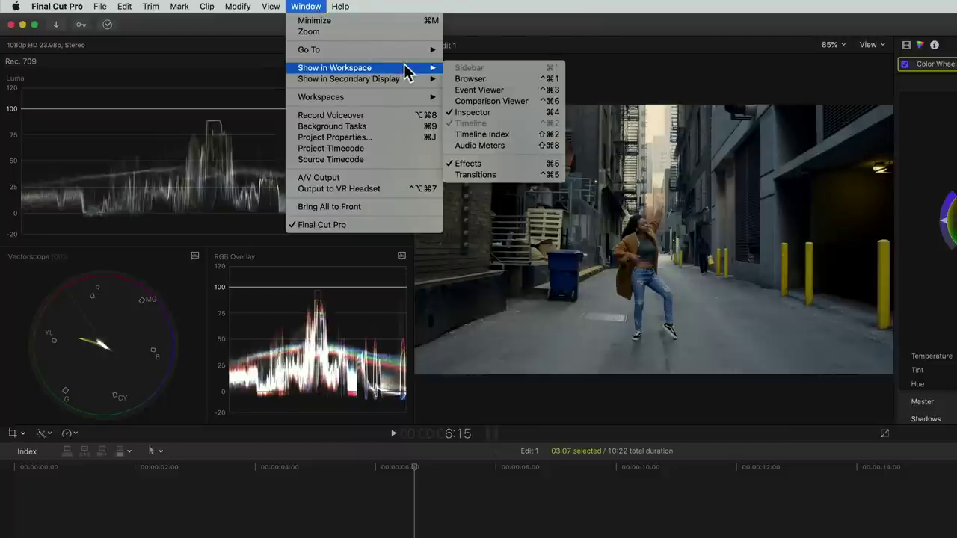
pyautogui.click(523, 101)
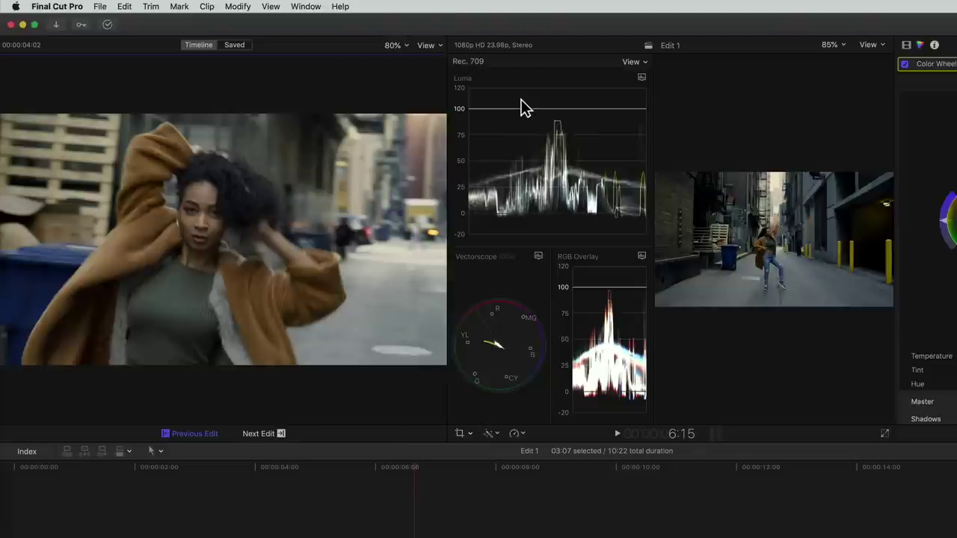
# Stack the main viewer's scopes vertically and give the comparison viewer a three-scope layout.
pyautogui.click(643, 64)
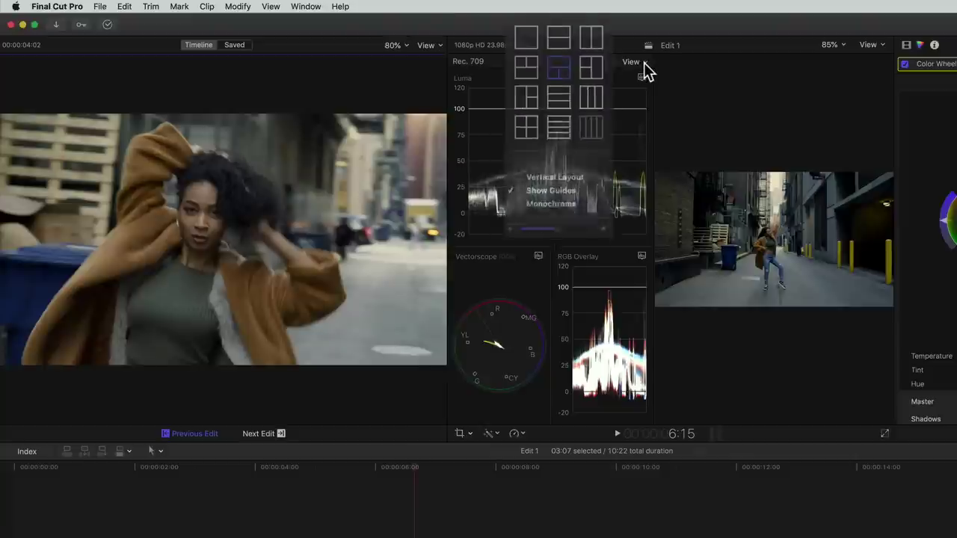
pyautogui.click(590, 167)
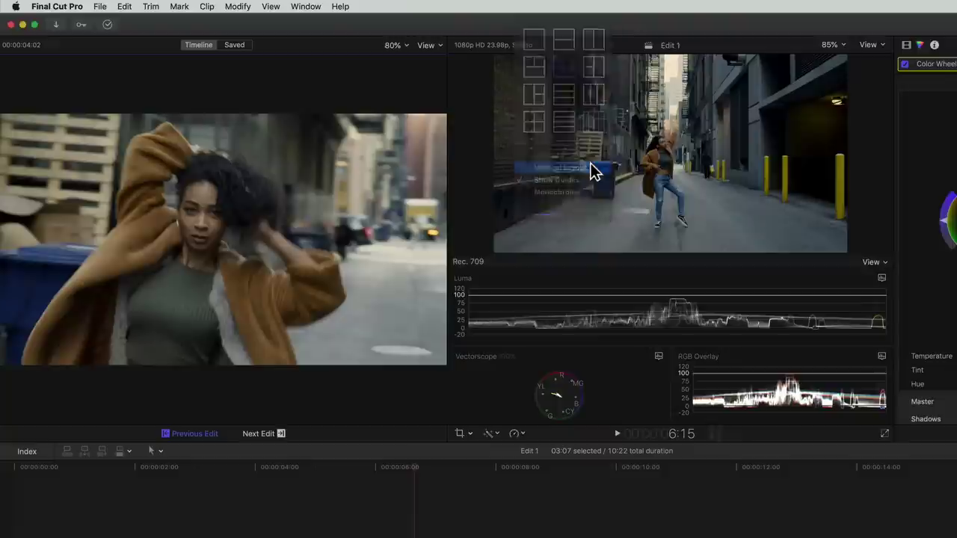
pyautogui.click(427, 47)
pyautogui.click(439, 68)
pyautogui.click(200, 63)
pyautogui.click(164, 68)
# Set the comparison scopes to Luma, Vectorscope and RGB Overlay, with the viewer above them.
pyautogui.click(211, 259)
pyautogui.click(243, 324)
pyautogui.click(100, 256)
pyautogui.click(115, 284)
pyautogui.click(210, 78)
pyautogui.click(234, 183)
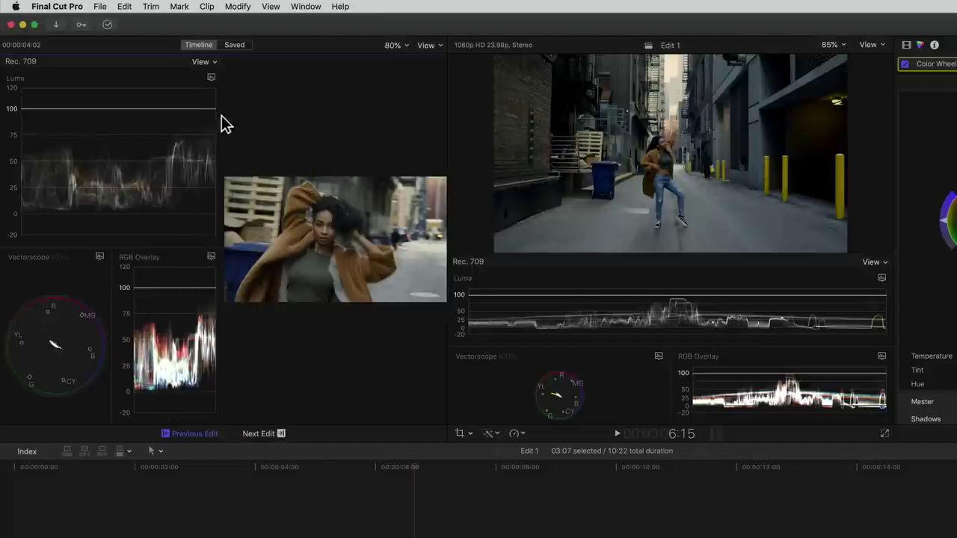
pyautogui.click(216, 63)
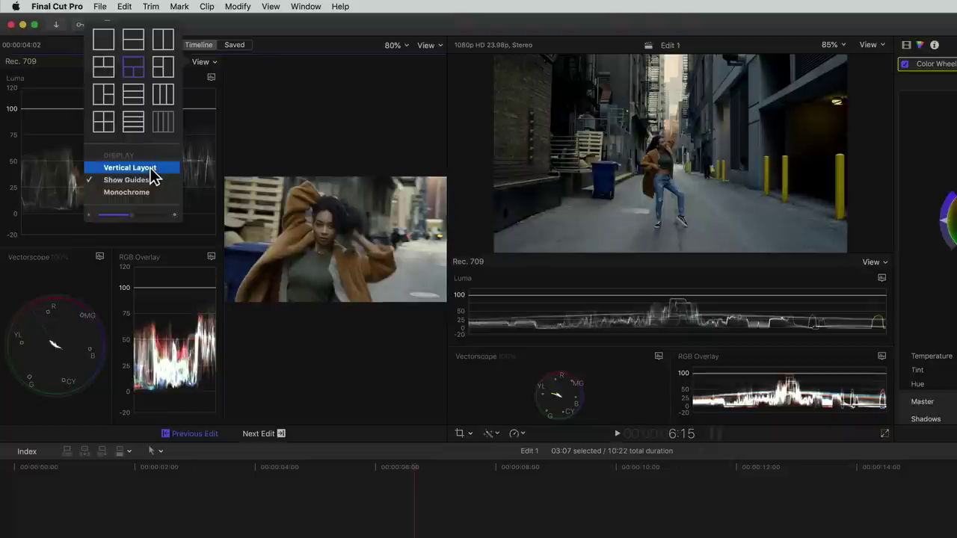
pyautogui.click(152, 175)
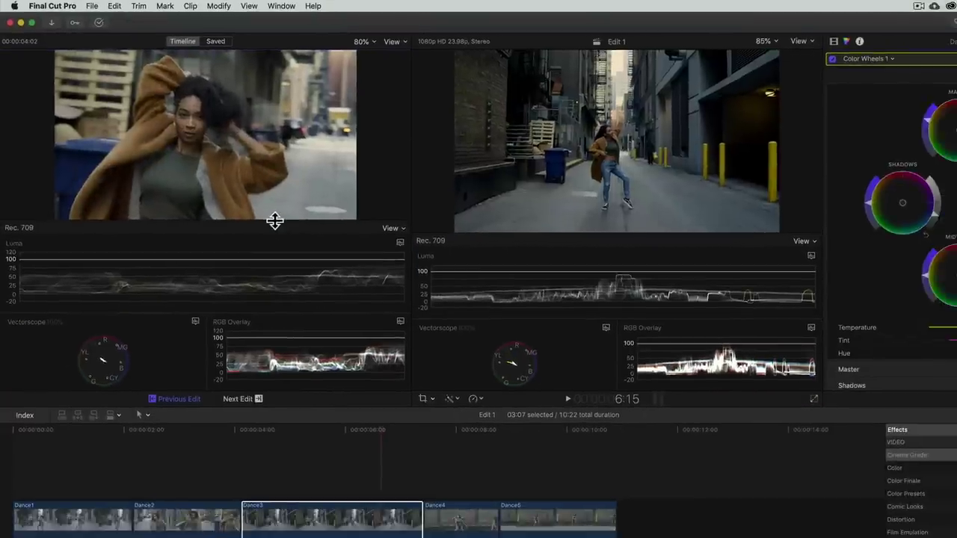
# Enlarge both scope areas and step the comparison viewer to the next shot.
pyautogui.moveTo(274, 221); pyautogui.dragTo(273, 194)
pyautogui.moveTo(463, 234); pyautogui.dragTo(463, 194)
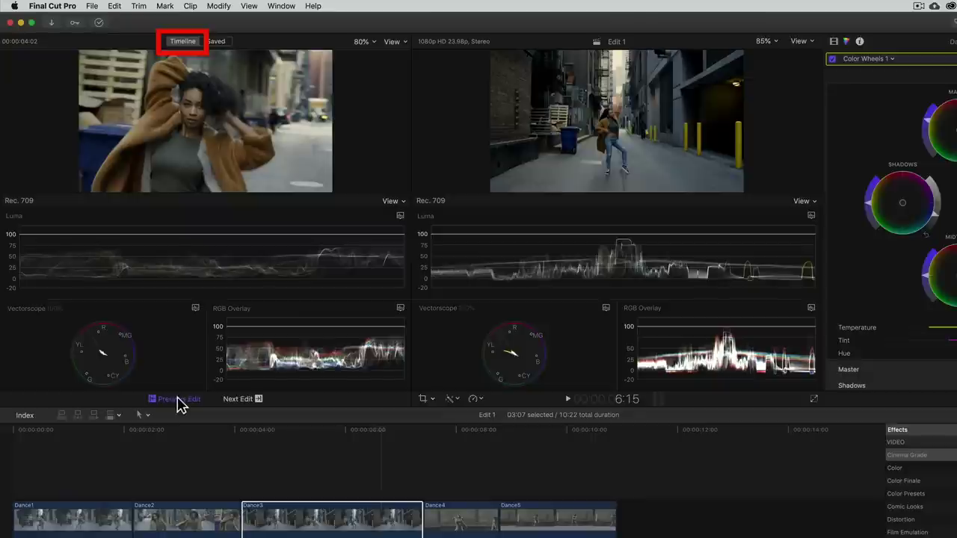
pyautogui.click(236, 400)
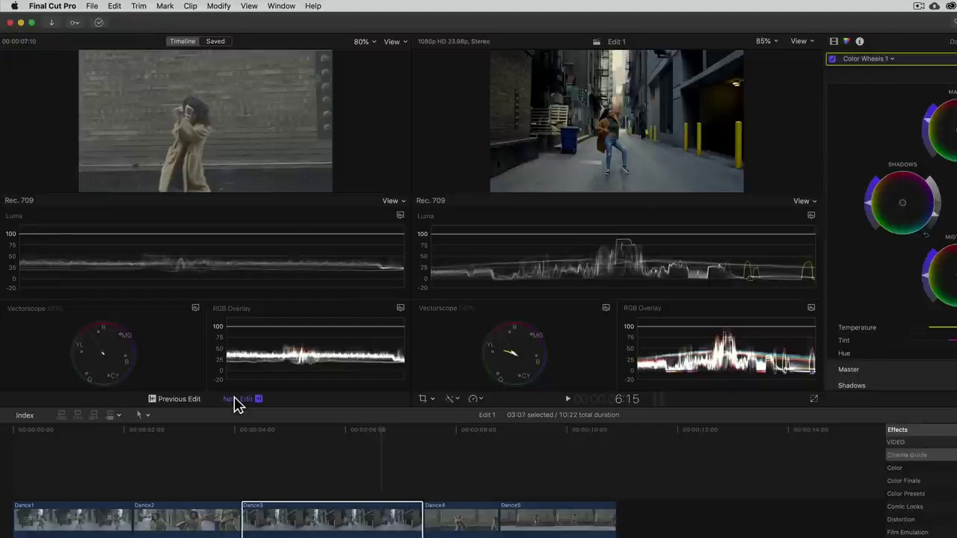
# Switch the comparison viewer to Saved and save the 1:19 frame as a reference.
pyautogui.click(216, 42)
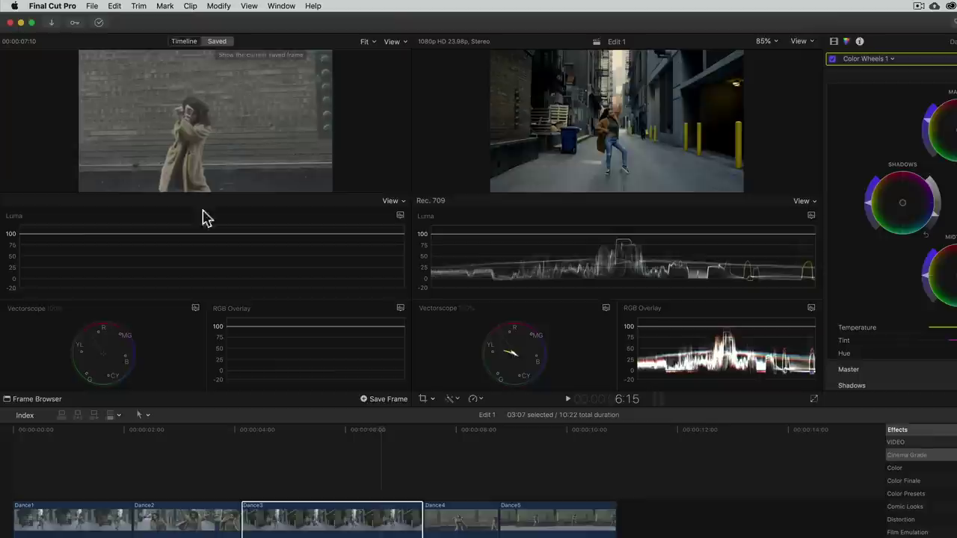
pyautogui.click(104, 432)
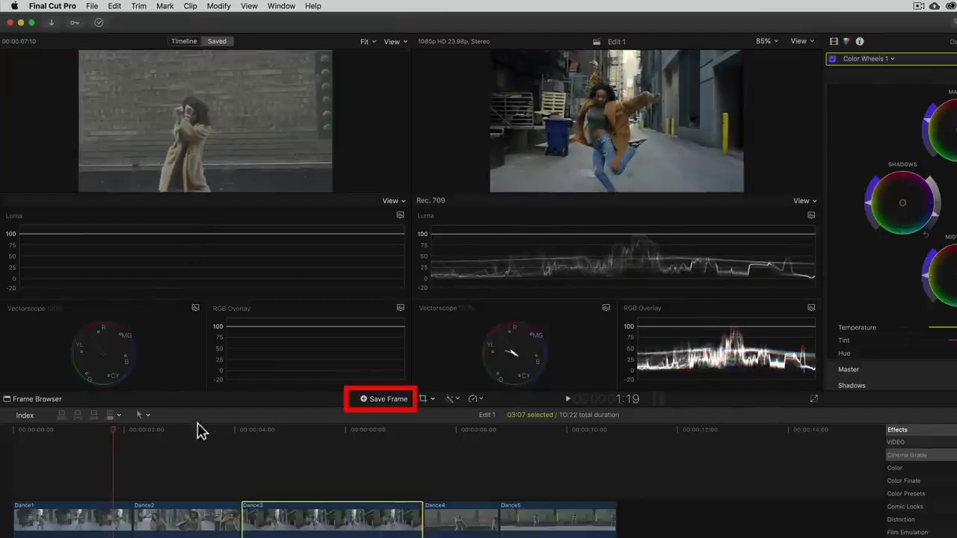
pyautogui.click(386, 401)
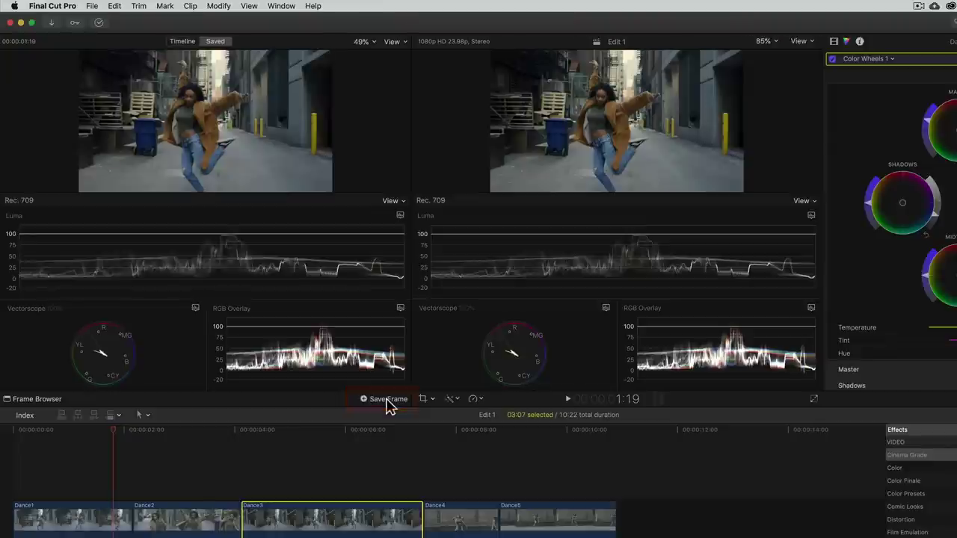
pyautogui.click(56, 402)
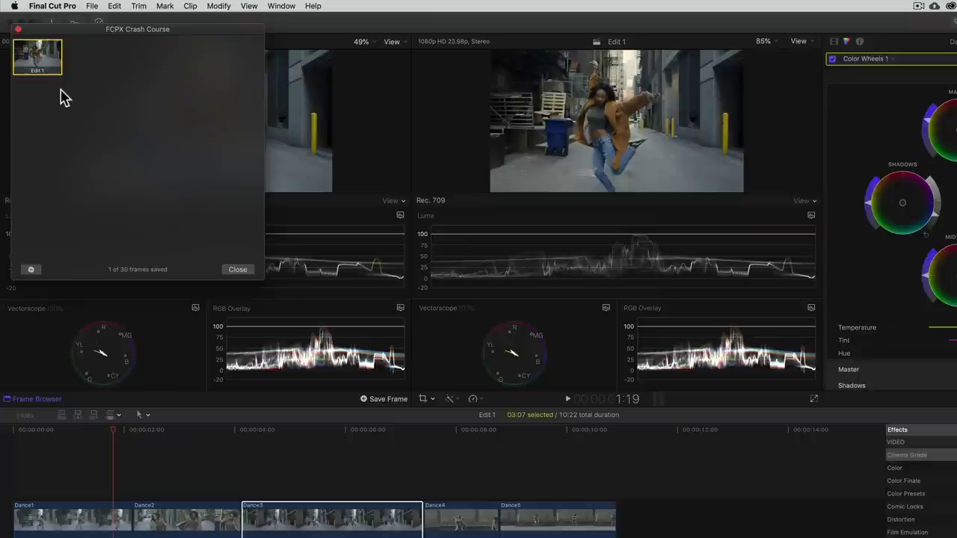
pyautogui.click(18, 29)
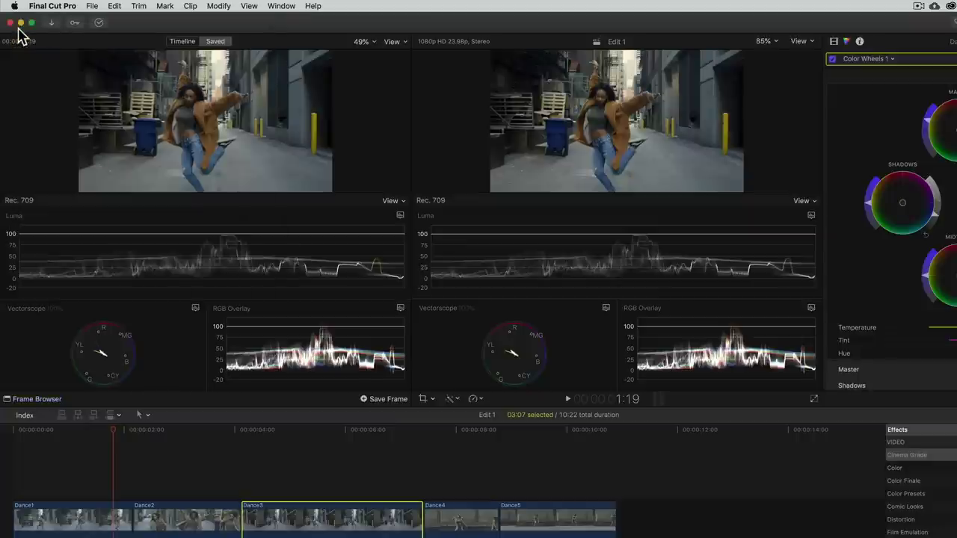
# Drag the playhead back into the Dance3 alley shot at 6:13.
pyautogui.moveTo(252, 438); pyautogui.dragTo(377, 437)
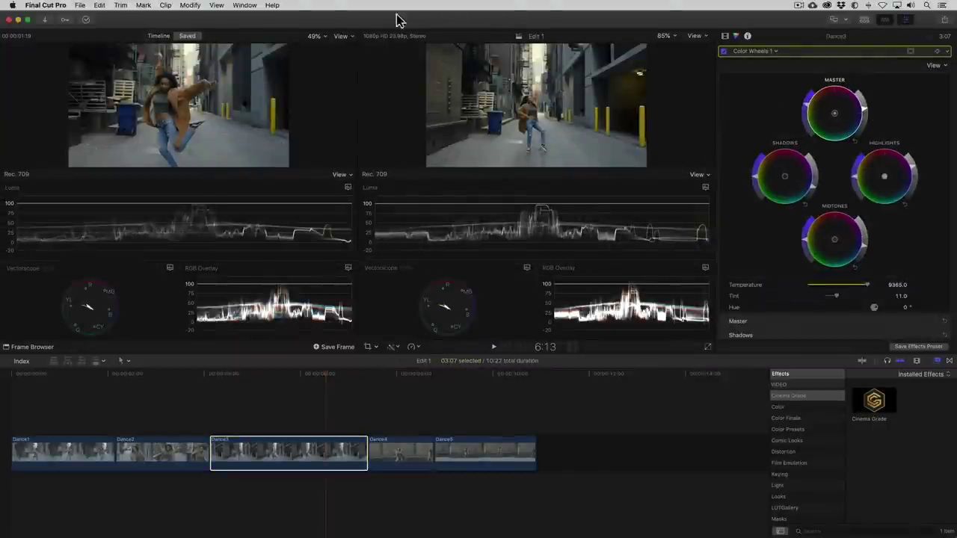
# Hide the Comparison Viewer and place the scopes beside an enlarged single viewer.
pyautogui.click(244, 6)
pyautogui.moveTo(310, 54)
pyautogui.click(409, 81)
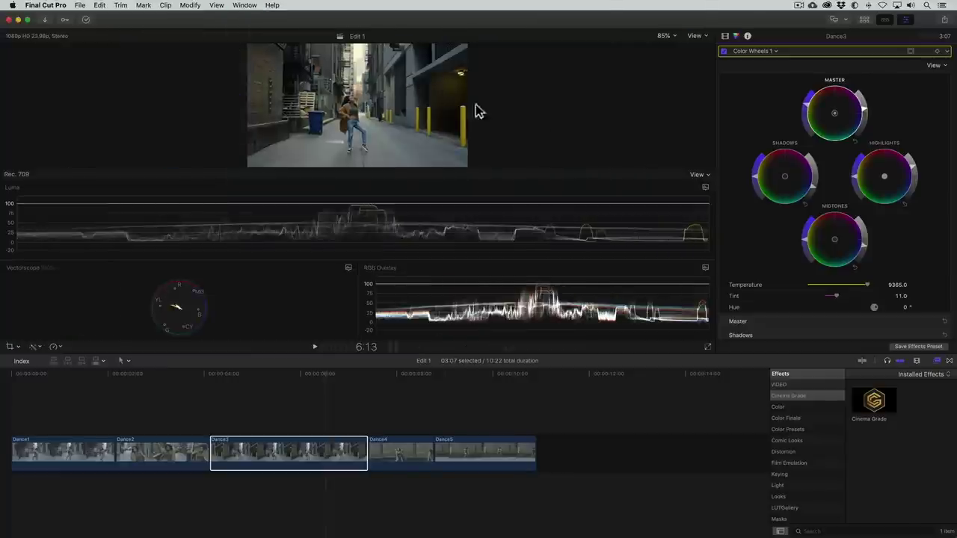
pyautogui.click(707, 180)
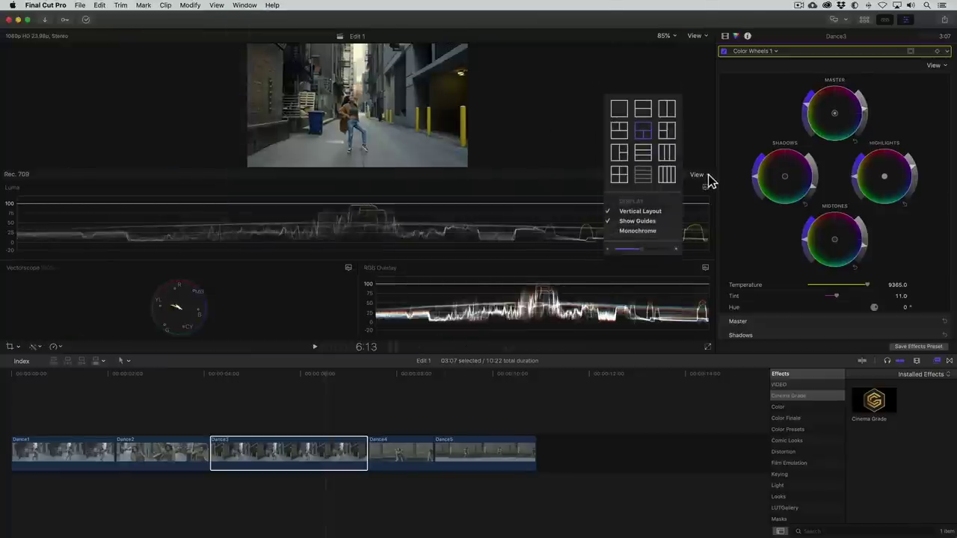
pyautogui.click(660, 213)
pyautogui.moveTo(417, 198); pyautogui.dragTo(324, 197)
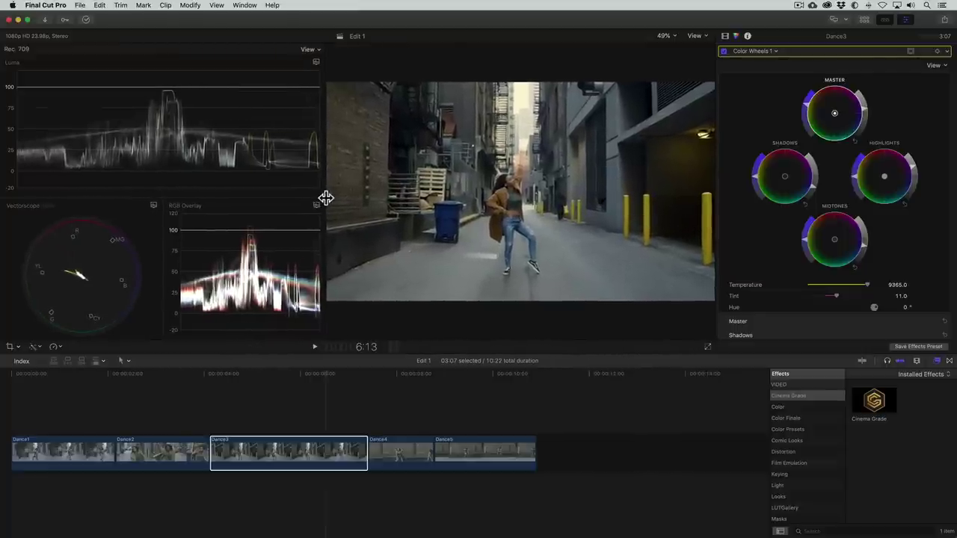
# Scrub past Dance4 and select the Dance5 brick-wall clip at 8:19.
pyautogui.click(382, 378)
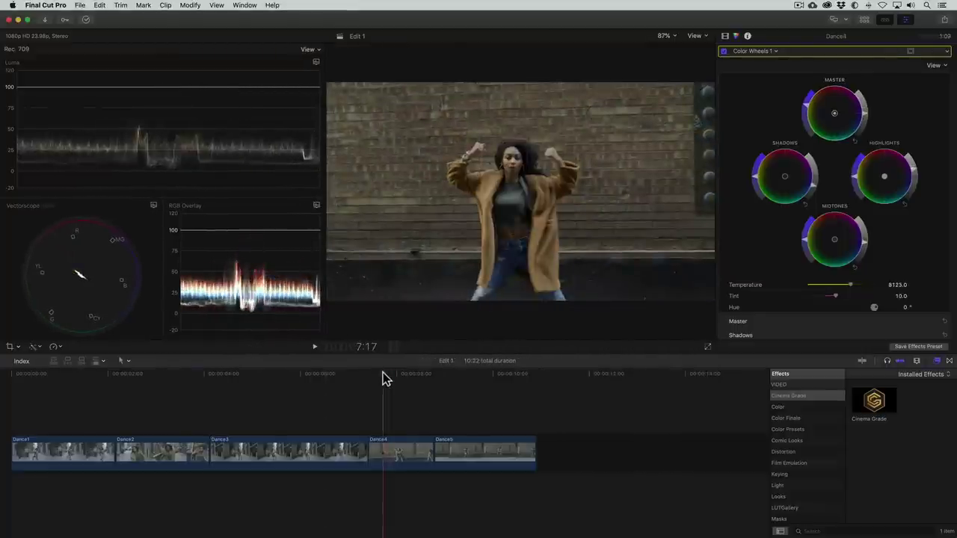
pyautogui.moveTo(384, 378); pyautogui.dragTo(434, 377)
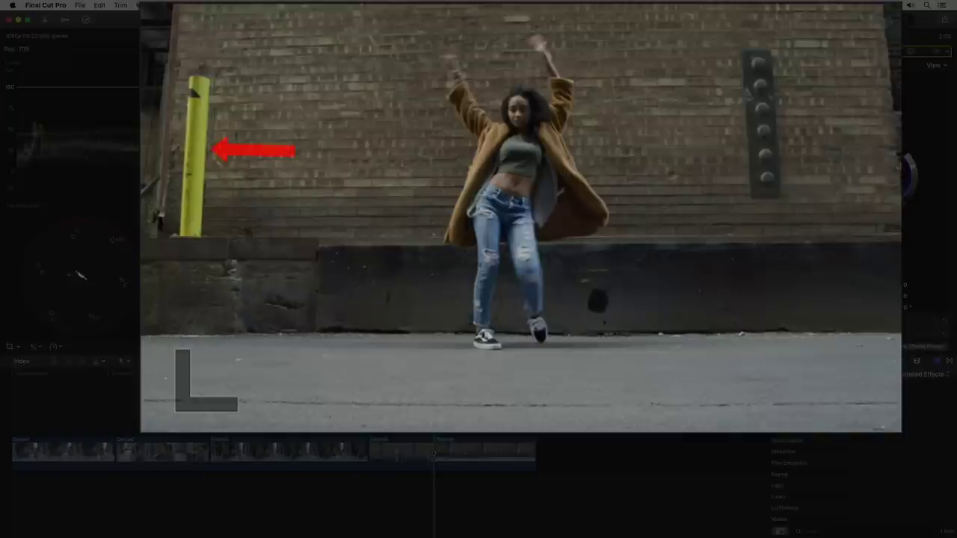
pyautogui.click(453, 446)
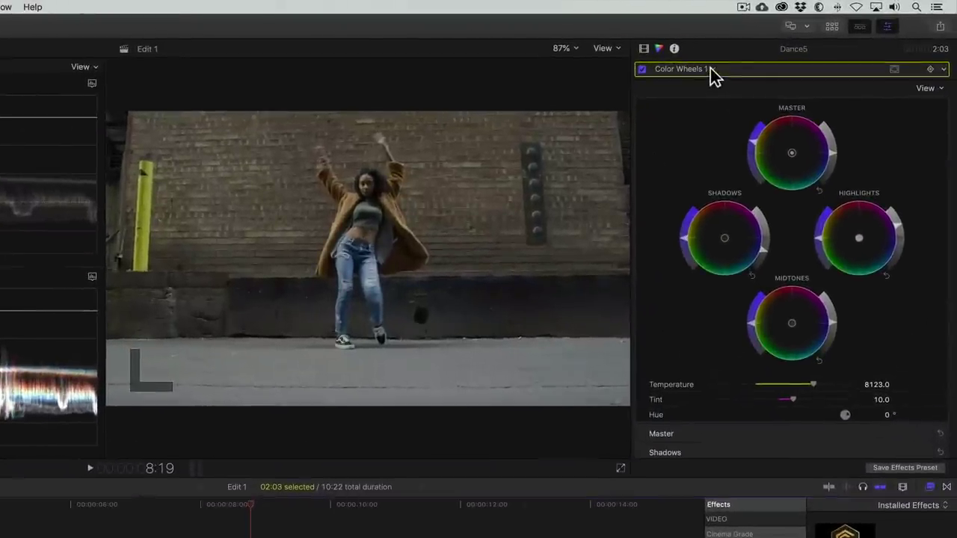
# Add a Color Wheels 2 correction to Dance5 with a colour mask.
pyautogui.click(776, 51)
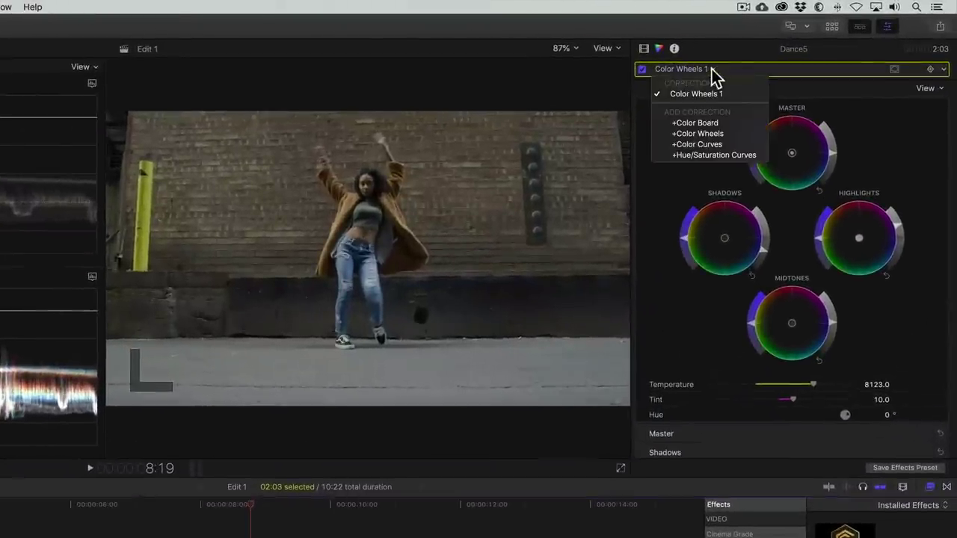
pyautogui.click(724, 133)
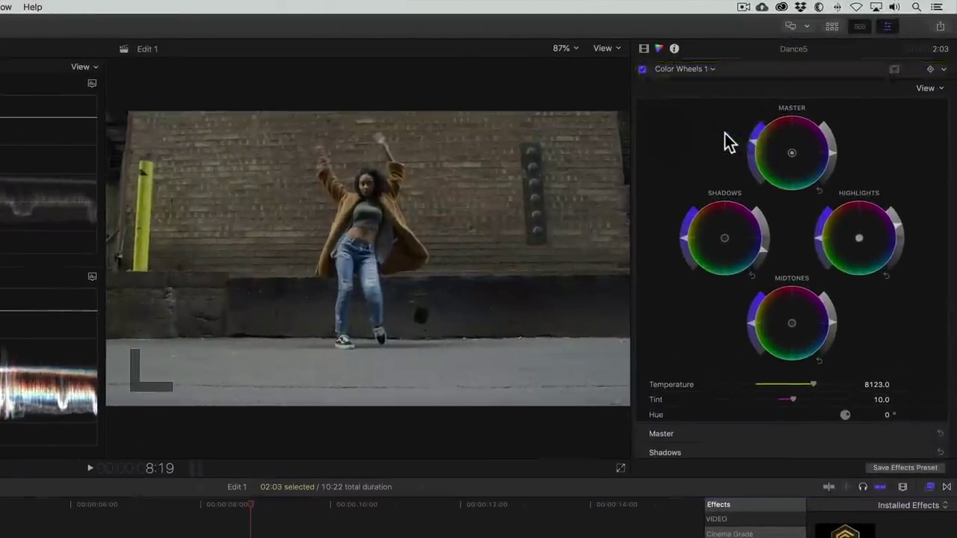
pyautogui.click(894, 69)
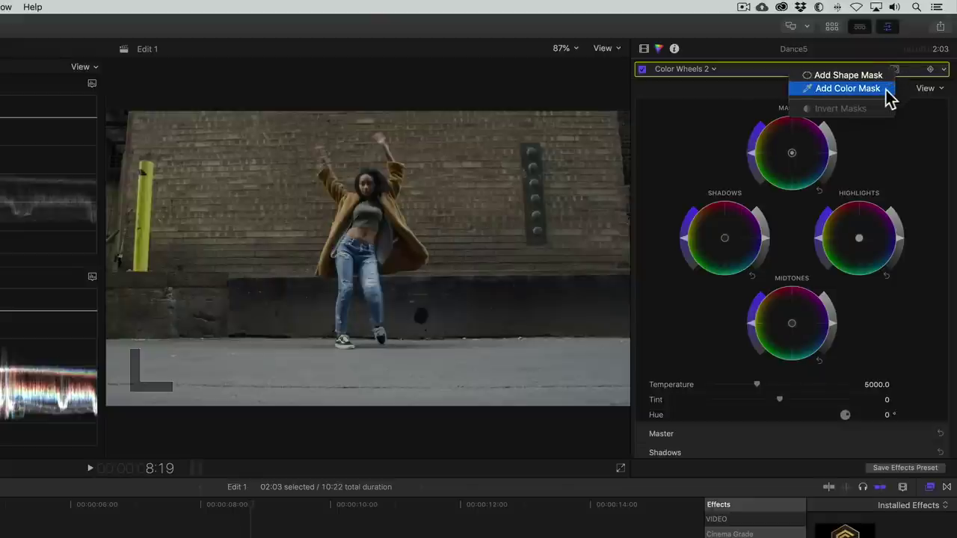
pyautogui.click(884, 89)
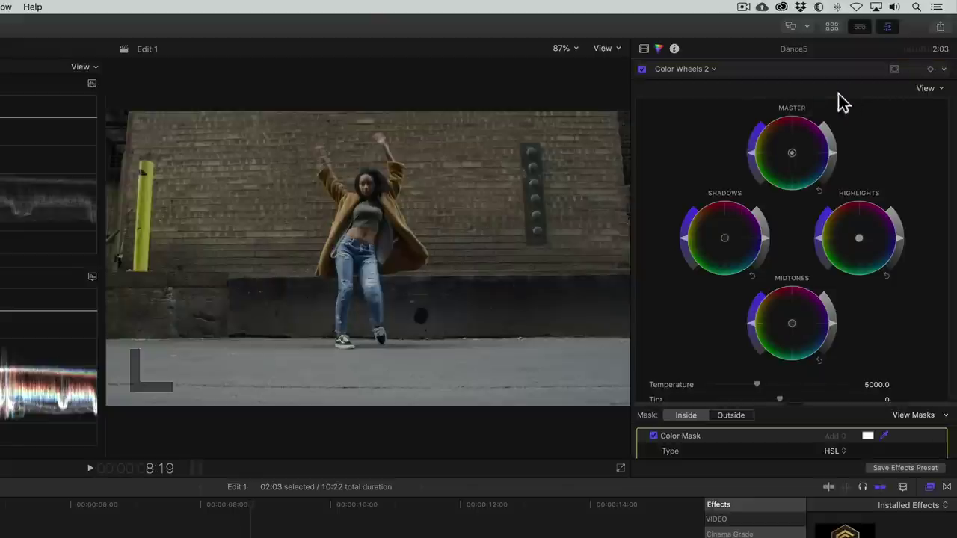
# Sample the yellow pole for the mask, view the matte, and expand the H/S/L ranges.
pyautogui.moveTo(145, 188); pyautogui.dragTo(146, 188)
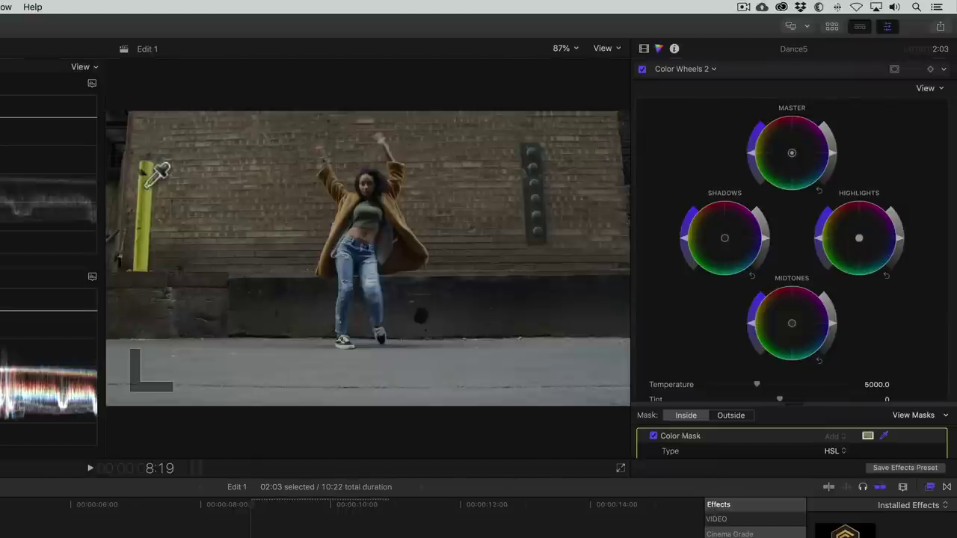
pyautogui.click(904, 416)
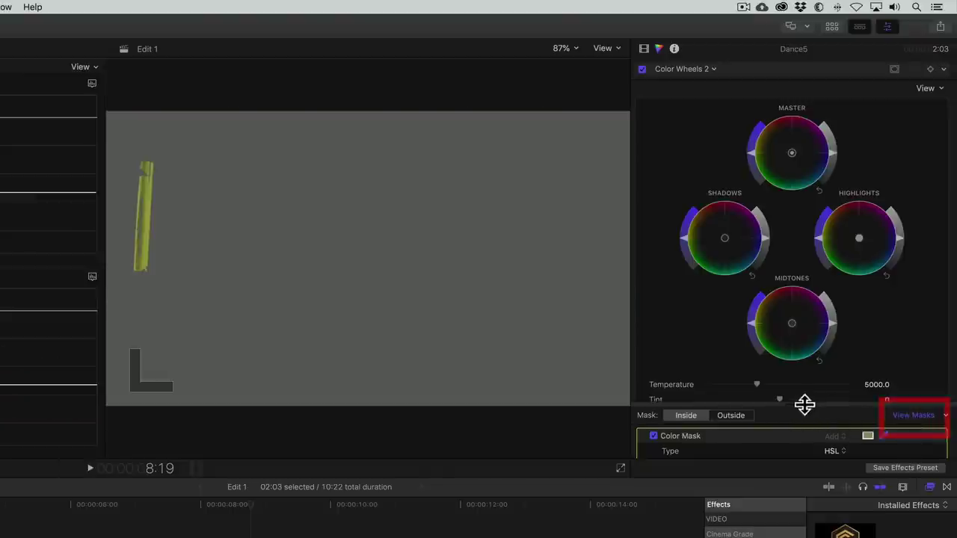
pyautogui.moveTo(803, 404); pyautogui.dragTo(800, 346)
pyautogui.click(140, 235)
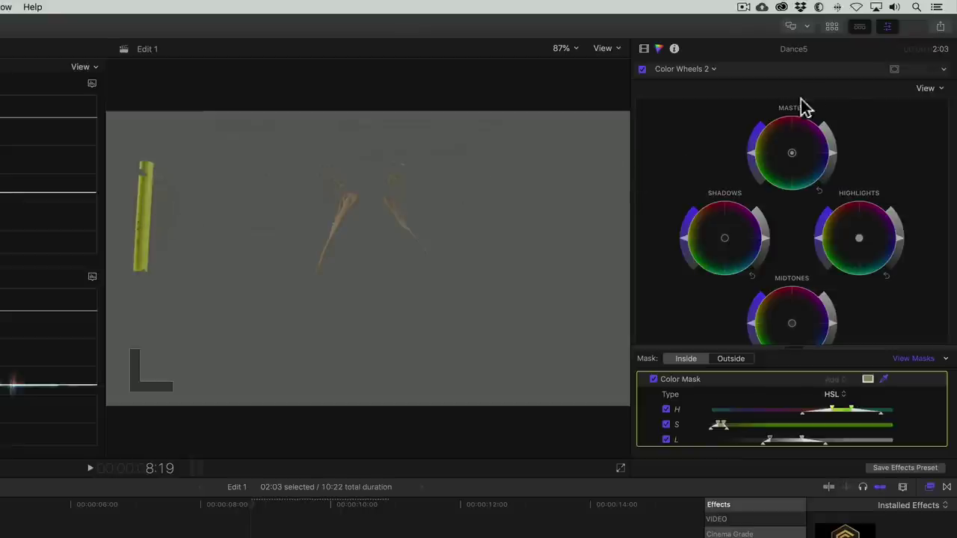
# Add Shape Mask 1 and fit a narrow ellipse over the yellow pole.
pyautogui.click(896, 69)
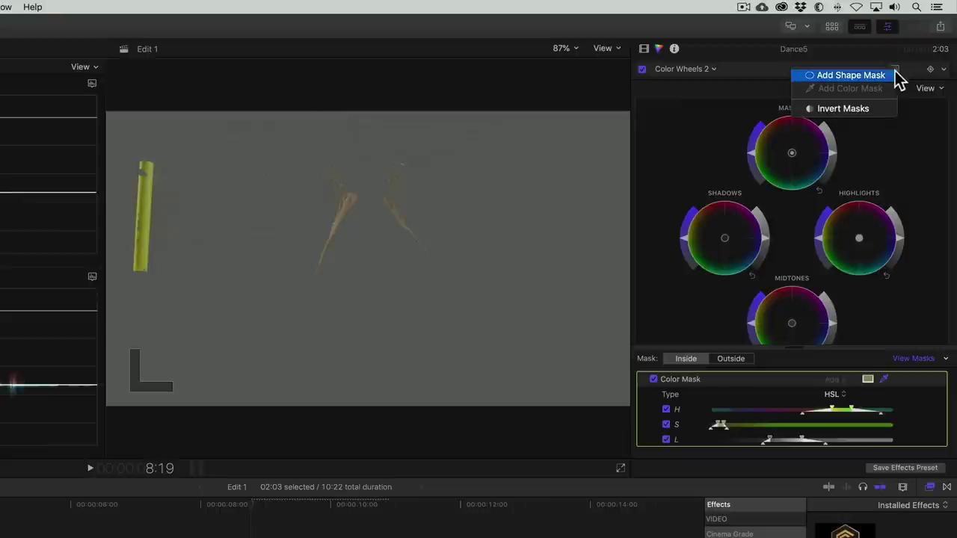
pyautogui.click(889, 74)
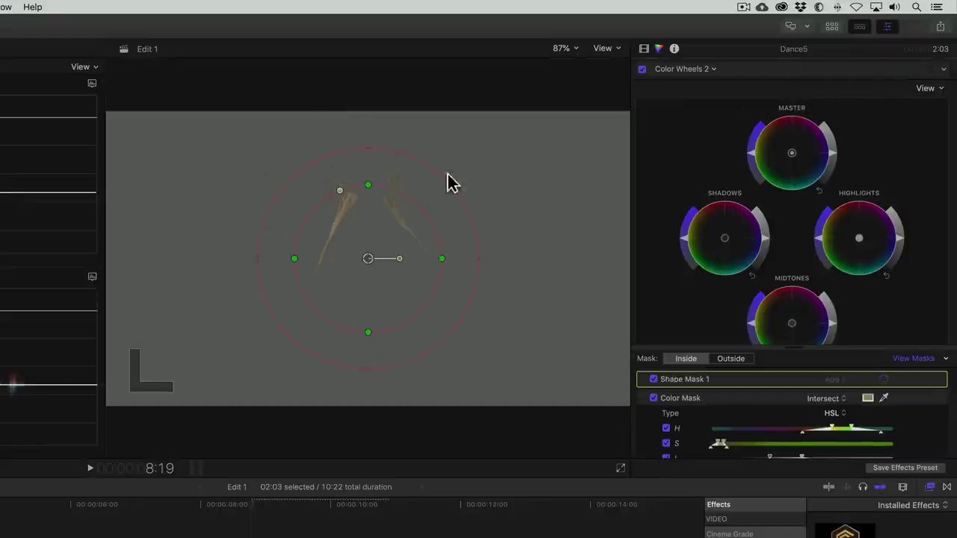
pyautogui.moveTo(367, 259); pyautogui.dragTo(145, 213)
pyautogui.moveTo(209, 214); pyautogui.dragTo(171, 215)
pyautogui.moveTo(146, 139); pyautogui.dragTo(146, 148)
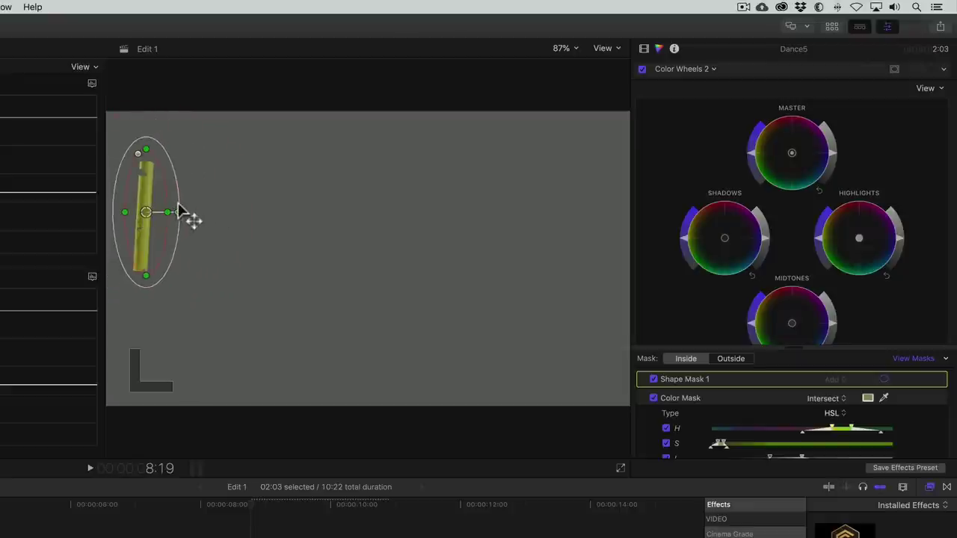
pyautogui.moveTo(146, 212); pyautogui.dragTo(143, 214)
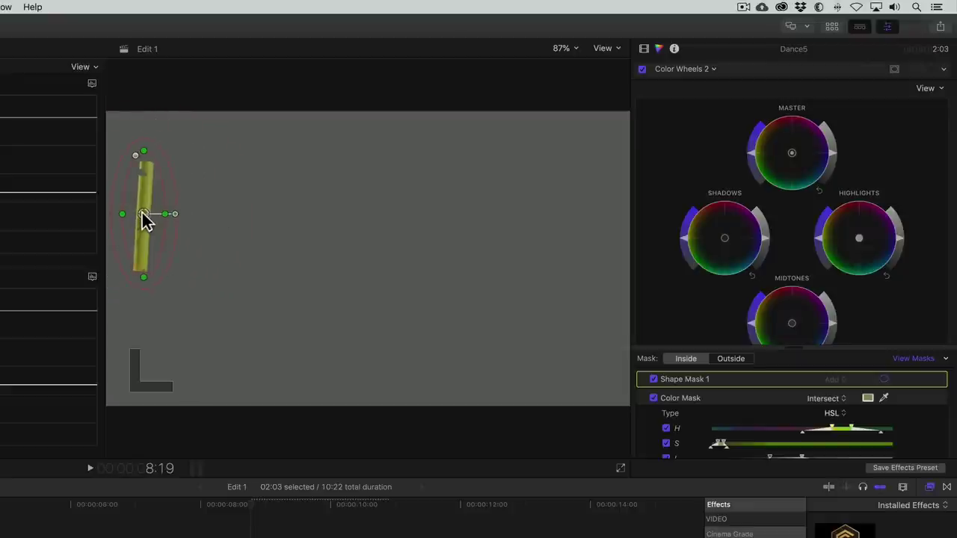
# Turn off View Masks and push the Master wheel toward red.
pyautogui.click(914, 361)
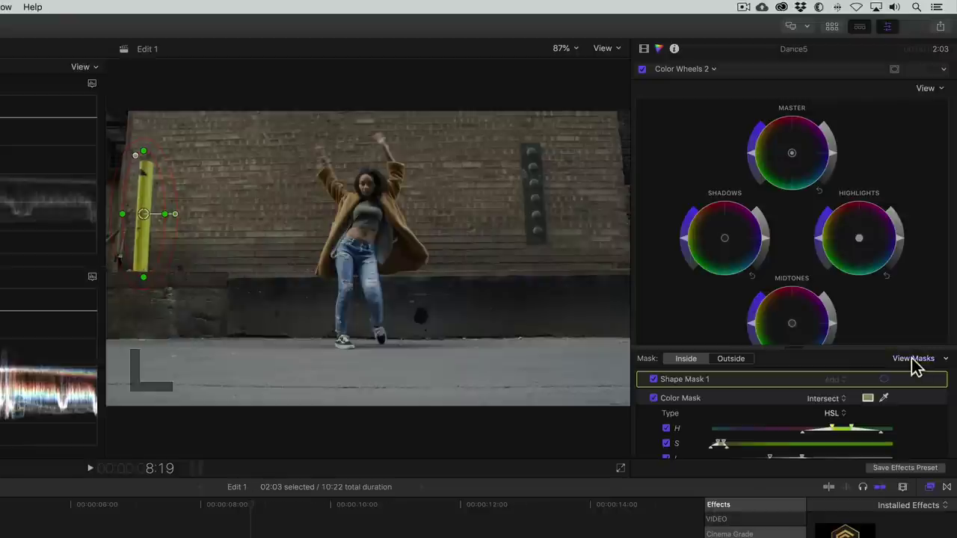
pyautogui.moveTo(792, 348); pyautogui.dragTo(802, 414)
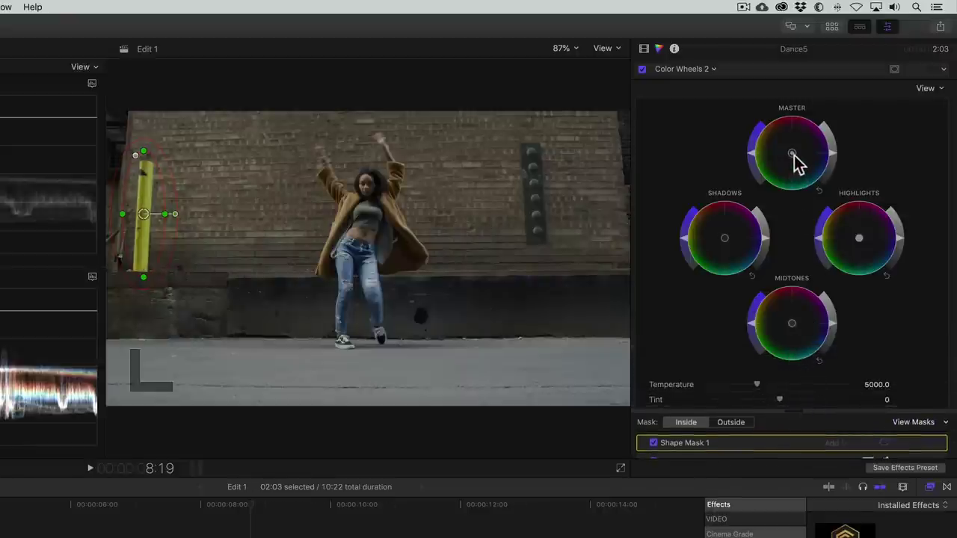
pyautogui.moveTo(793, 153); pyautogui.dragTo(792, 109)
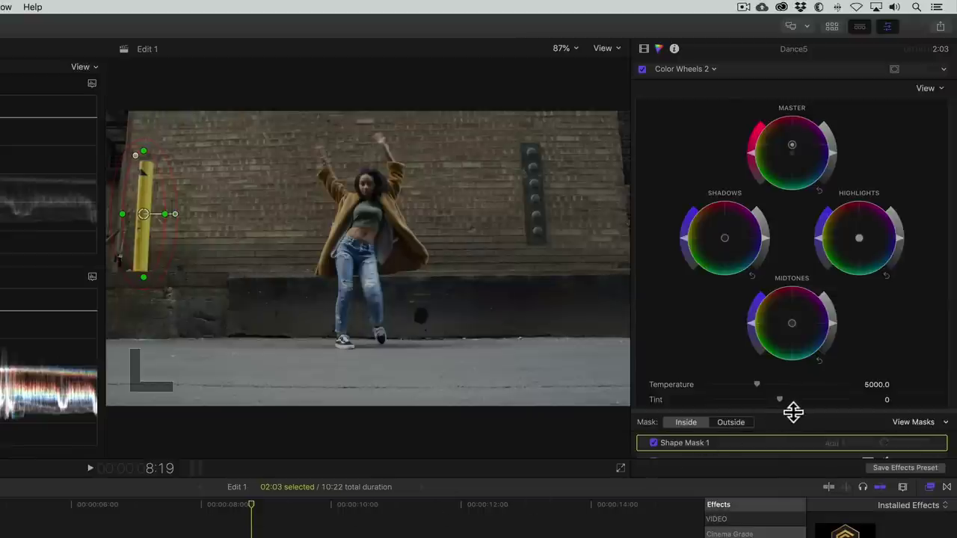
# Add a keyframe on the Shape Mask 1 row at 8:19.
pyautogui.moveTo(790, 412); pyautogui.dragTo(792, 361)
pyautogui.moveTo(775, 391)
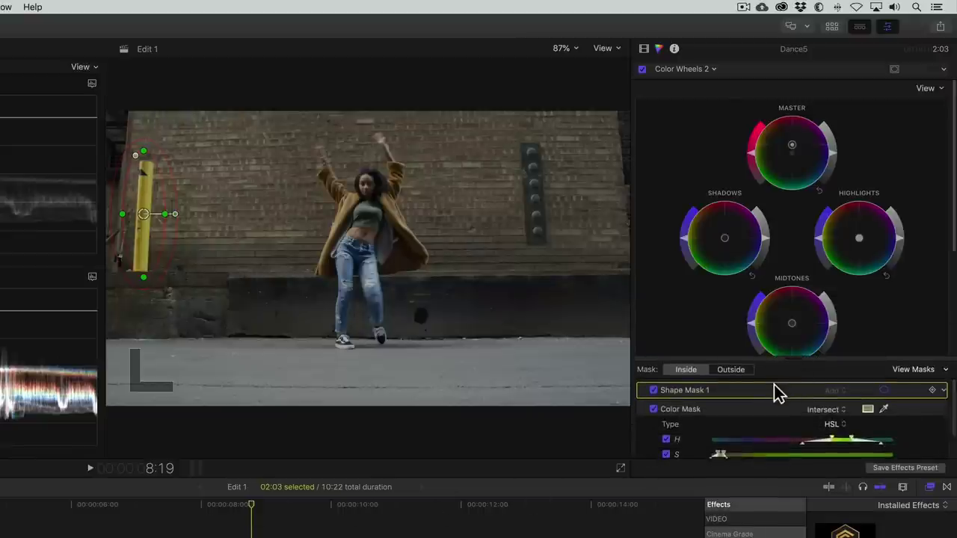
pyautogui.click(933, 396)
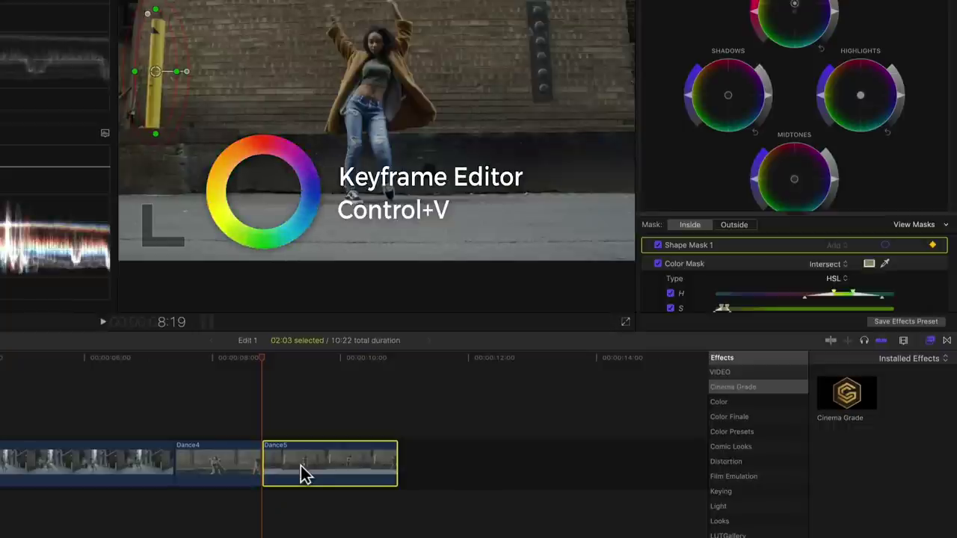
# Show Color Wheels 2's Shape Mask 1 keyframes in Dance5's Video Animation editor.
pyautogui.hotkey('ctrl', 'v')
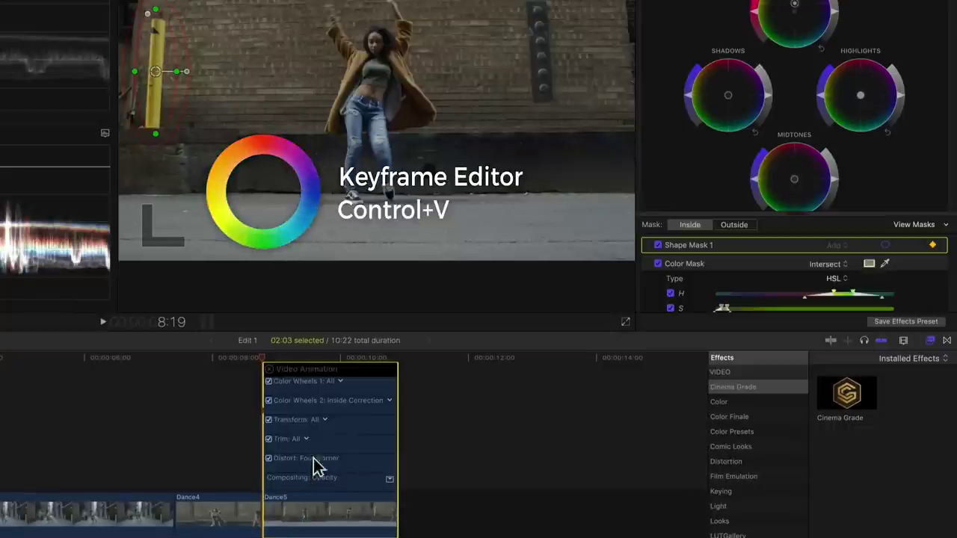
pyautogui.click(389, 401)
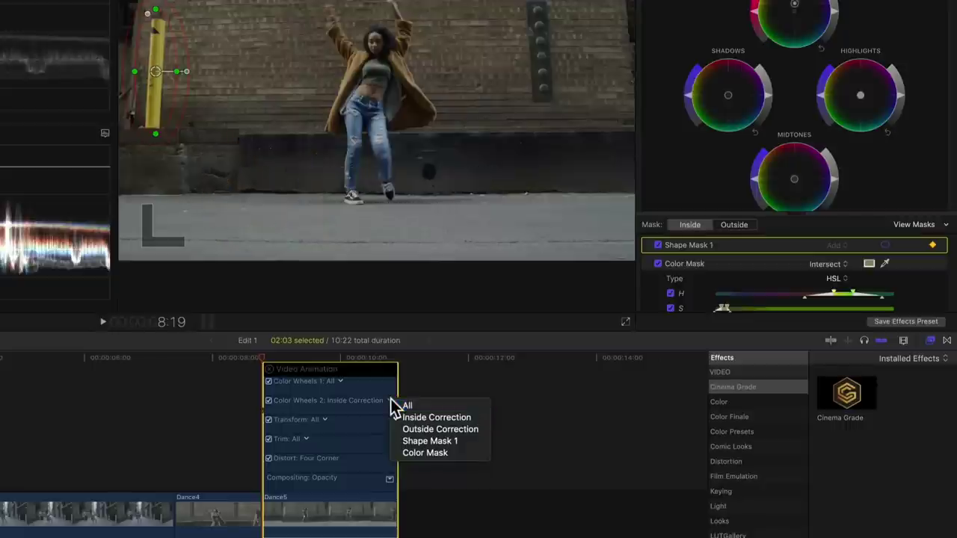
pyautogui.click(430, 441)
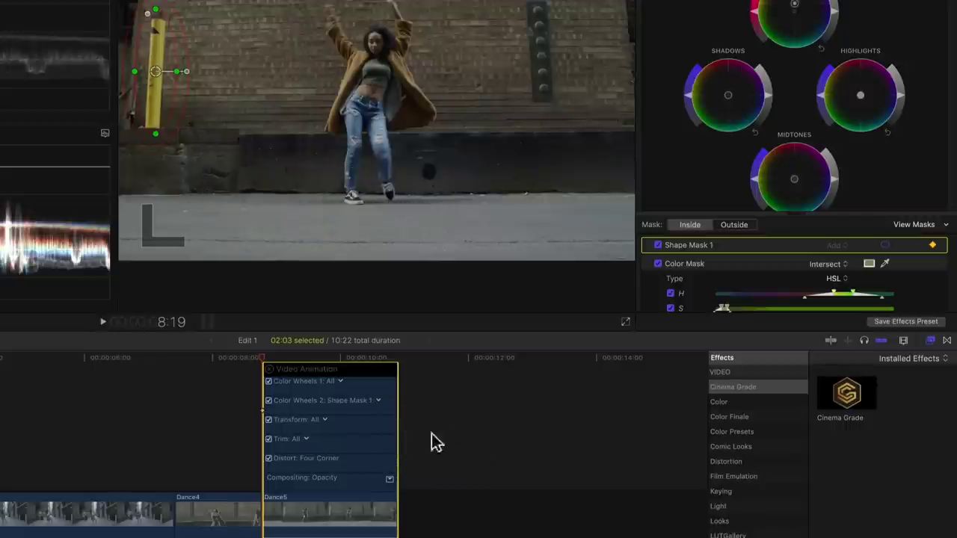
pyautogui.moveTo(277, 410)
pyautogui.mouseDown()
pyautogui.moveTo(354, 410)
pyautogui.moveTo(260, 409)
pyautogui.mouseUp()
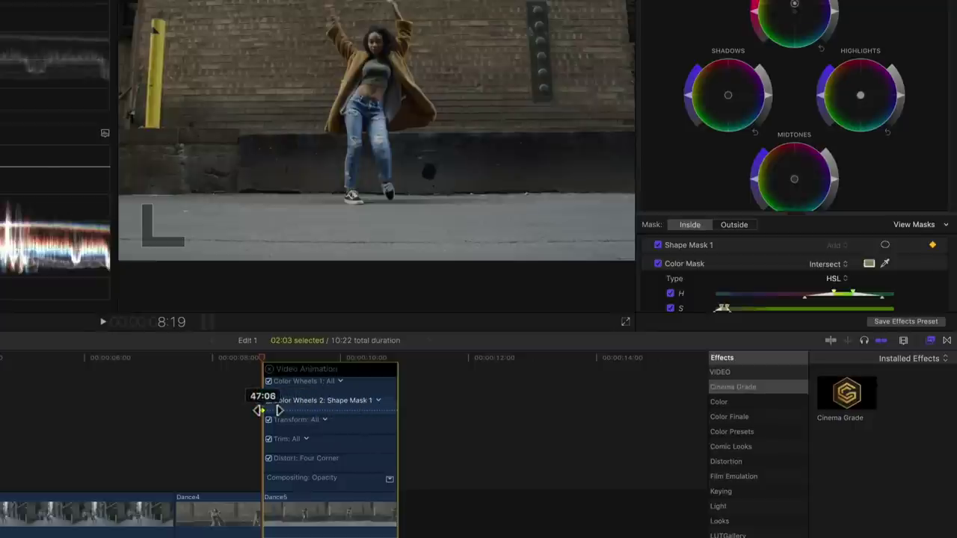
pyautogui.rightClick(263, 411)
pyautogui.press('Escape')
# Reposition the shape mask on the yellow post at 9:00 and several later frames.
pyautogui.click(278, 358)
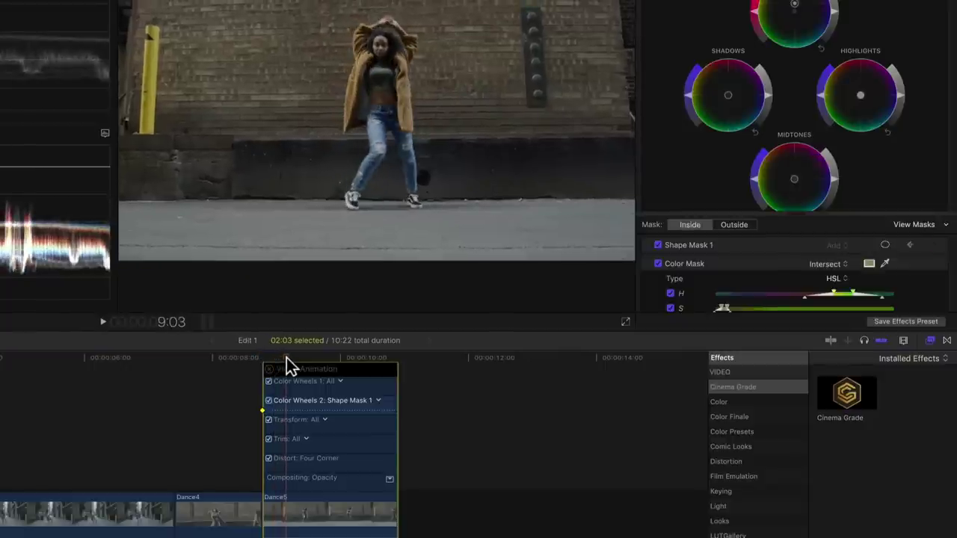
pyautogui.click(688, 245)
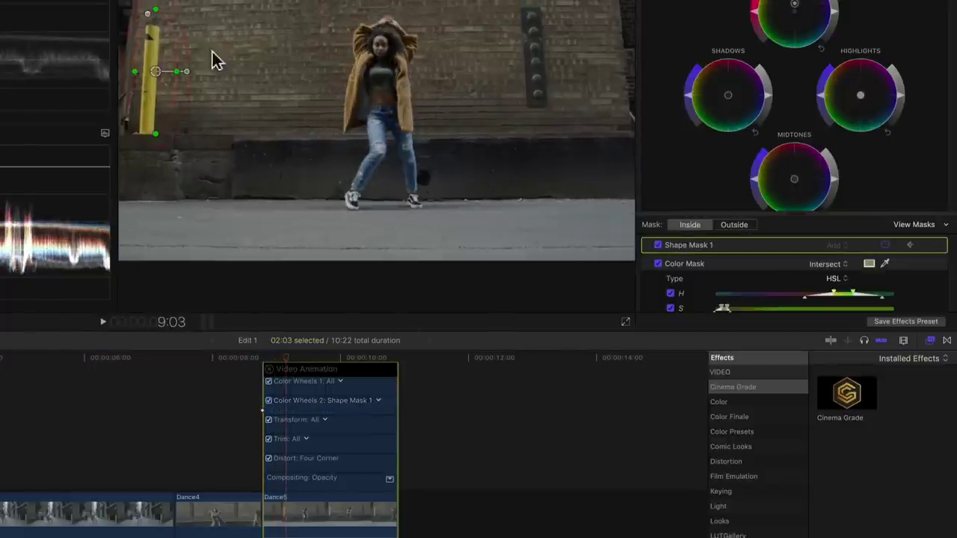
pyautogui.moveTo(155, 71)
pyautogui.mouseDown()
pyautogui.moveTo(148, 83)
pyautogui.moveTo(154, 71)
pyautogui.moveTo(156, 85)
pyautogui.mouseUp()
pyautogui.click(300, 356)
pyautogui.click(322, 357)
pyautogui.click(350, 357)
pyautogui.click(372, 358)
pyautogui.click(395, 357)
pyautogui.click(301, 358)
# Play back the clip to check the mask tracking, then close Video Animation.
pyautogui.moveTo(302, 358); pyautogui.dragTo(263, 357)
pyautogui.press('space')
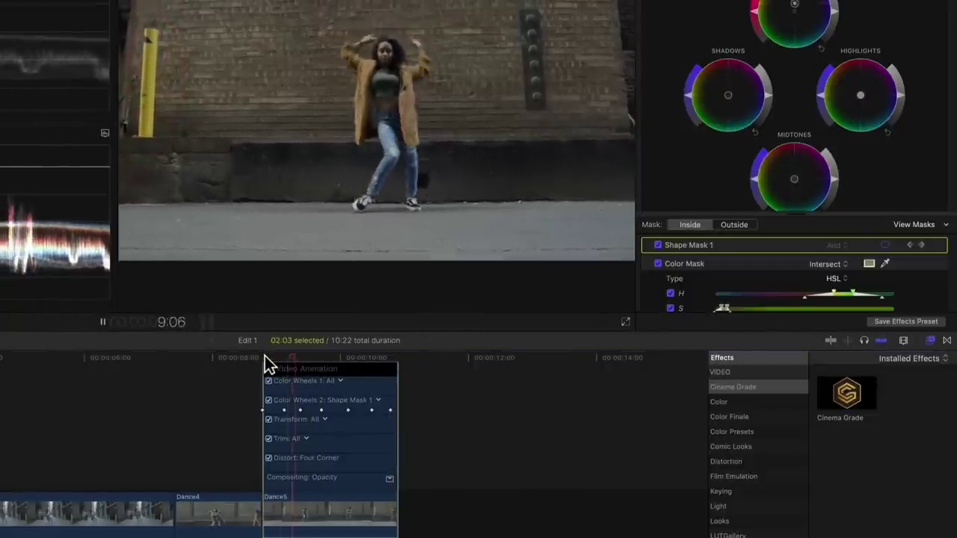
pyautogui.press('space')
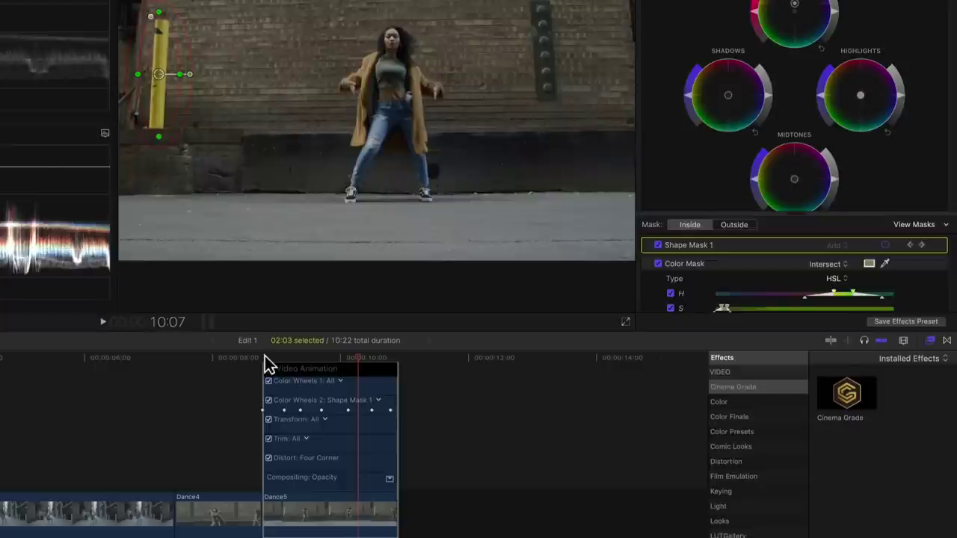
pyautogui.click(270, 369)
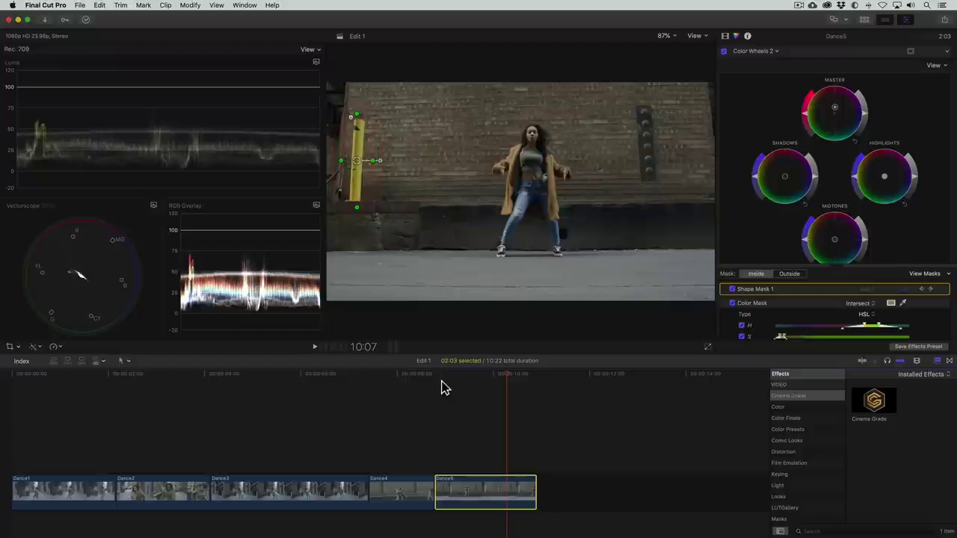
pyautogui.moveTo(463, 381); pyautogui.dragTo(98, 391)
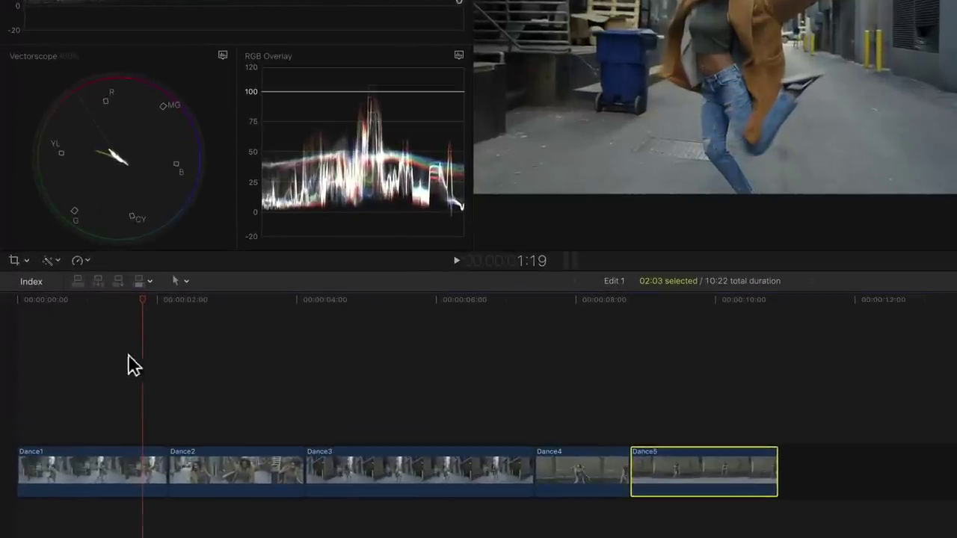
# Marquee-select the five Dance clips and nest them in a compound clip named 'Orange/Teal'.
pyautogui.click(76, 443)
pyautogui.moveTo(103, 398); pyautogui.dragTo(675, 491)
pyautogui.rightClick(673, 469)
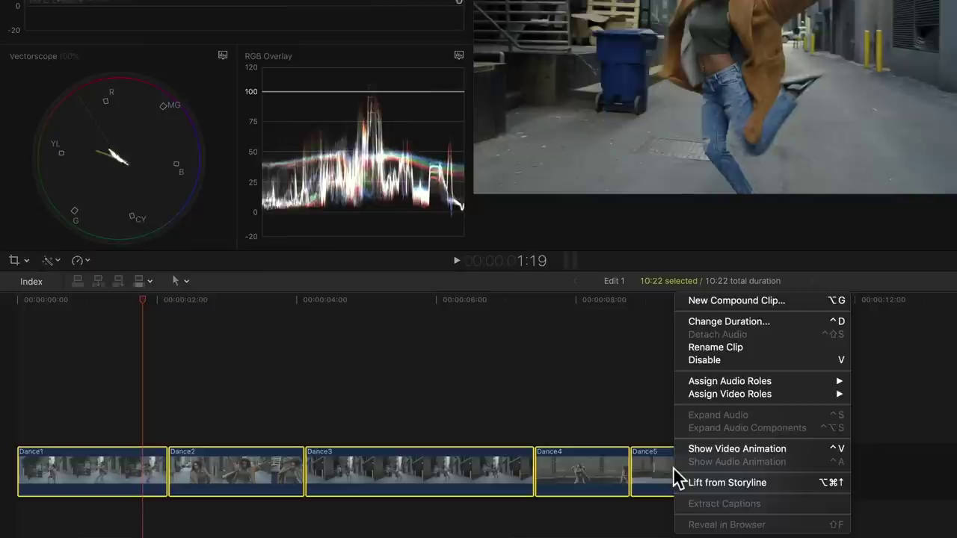
pyautogui.click(795, 301)
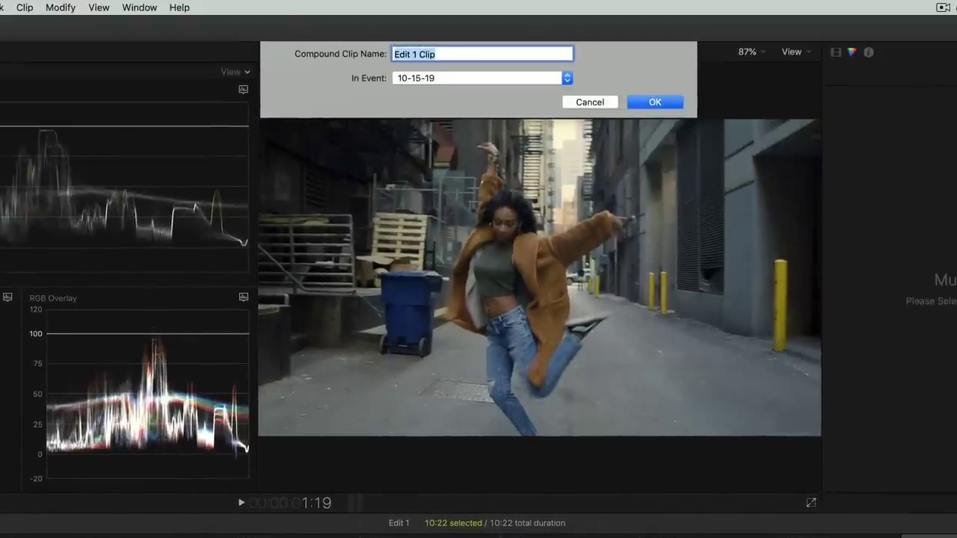
pyautogui.write('Orange/Teal')
pyautogui.click(650, 102)
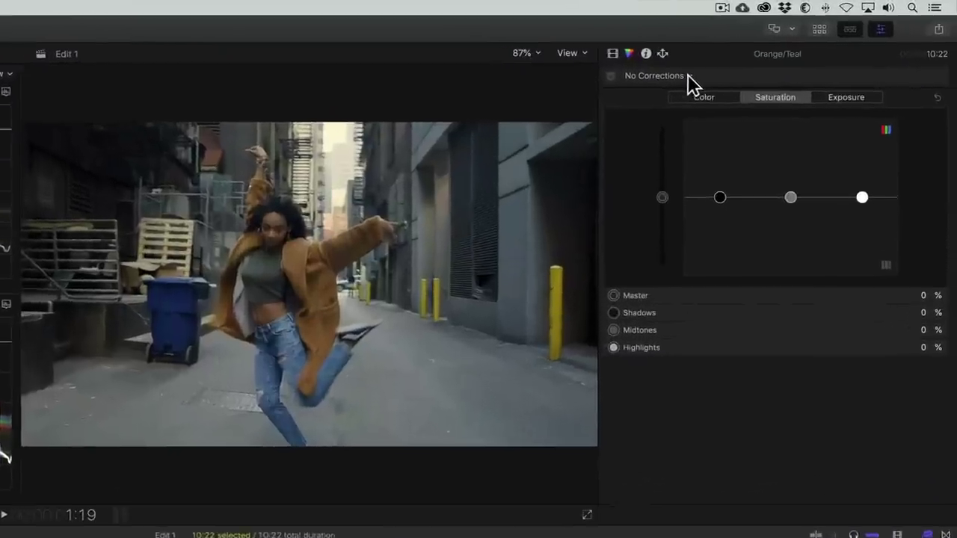
# Add a Color Curves correction and reshape its luma curve with two points, raising the upper part slightly.
pyautogui.click(775, 51)
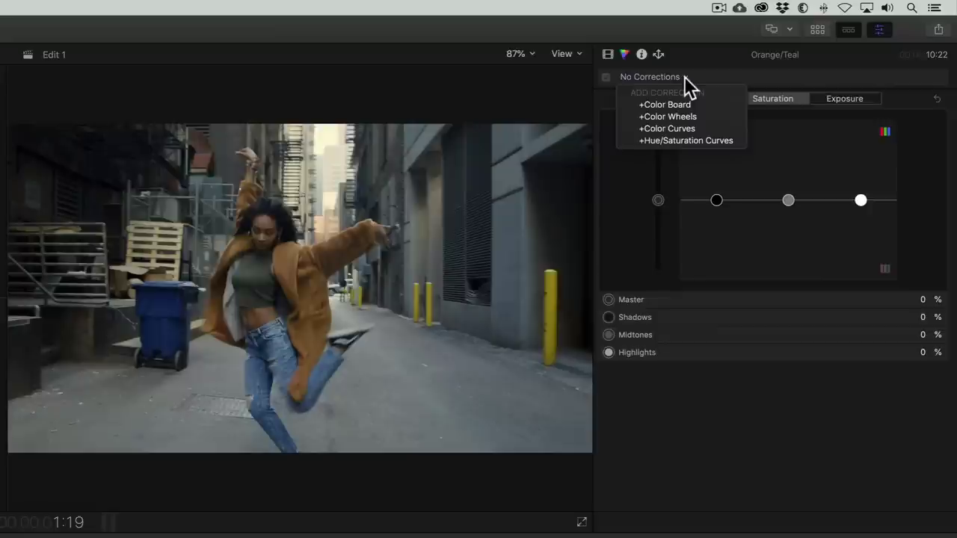
pyautogui.click(708, 128)
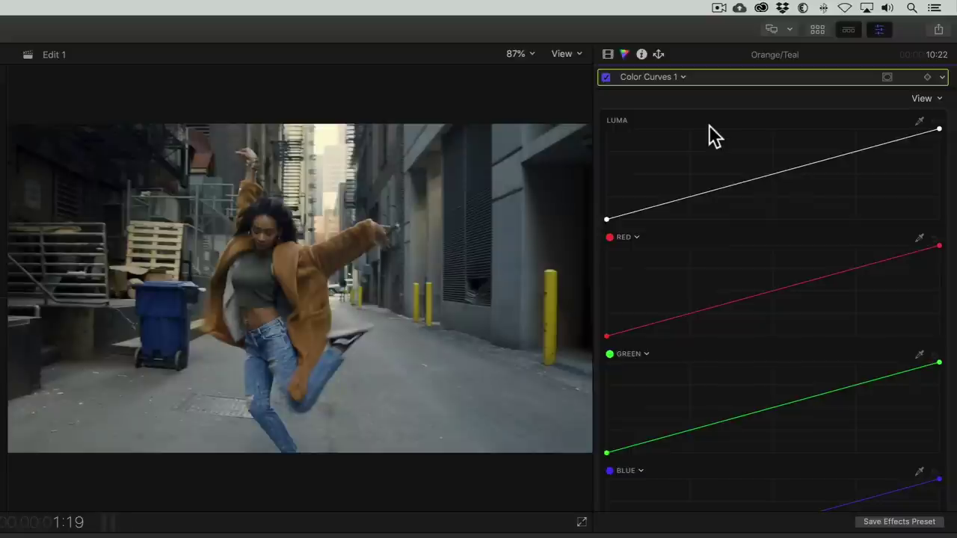
pyautogui.click(770, 175)
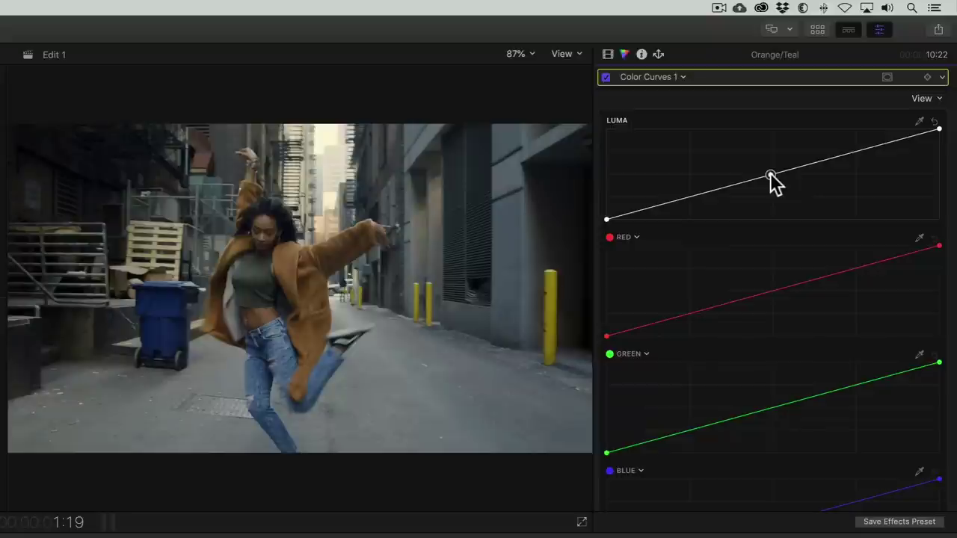
pyautogui.moveTo(770, 174); pyautogui.dragTo(765, 171)
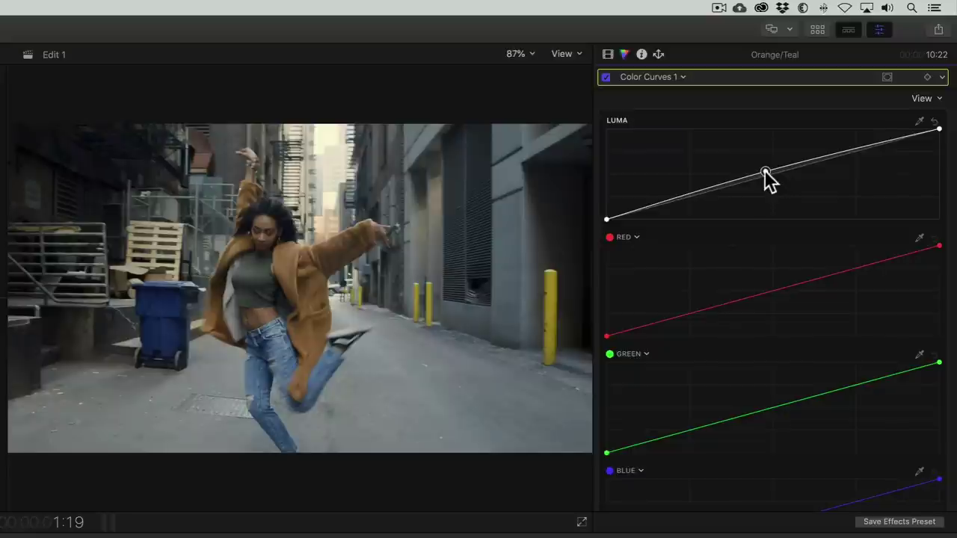
pyautogui.click(726, 187)
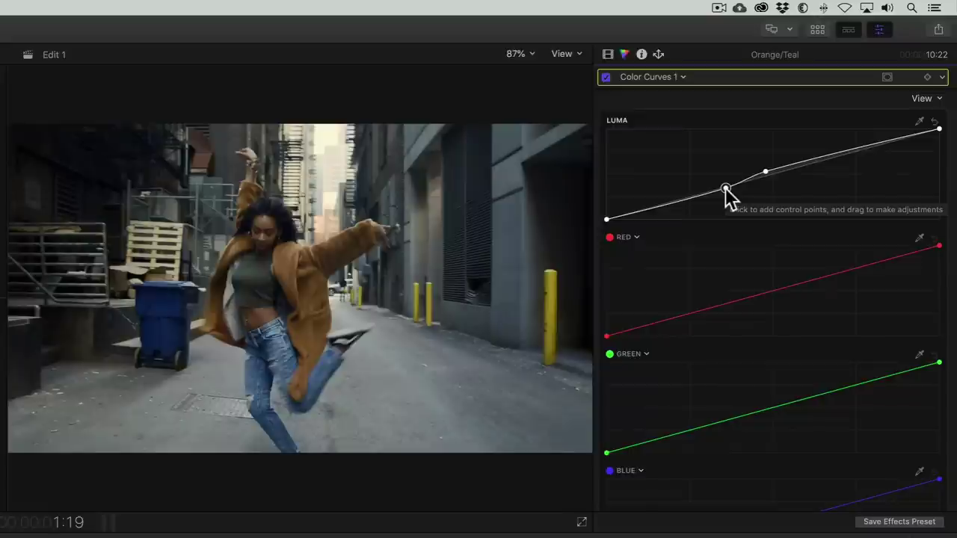
# Add a Color Wheels correction to the clip and give it a colour mask.
pyautogui.click(681, 77)
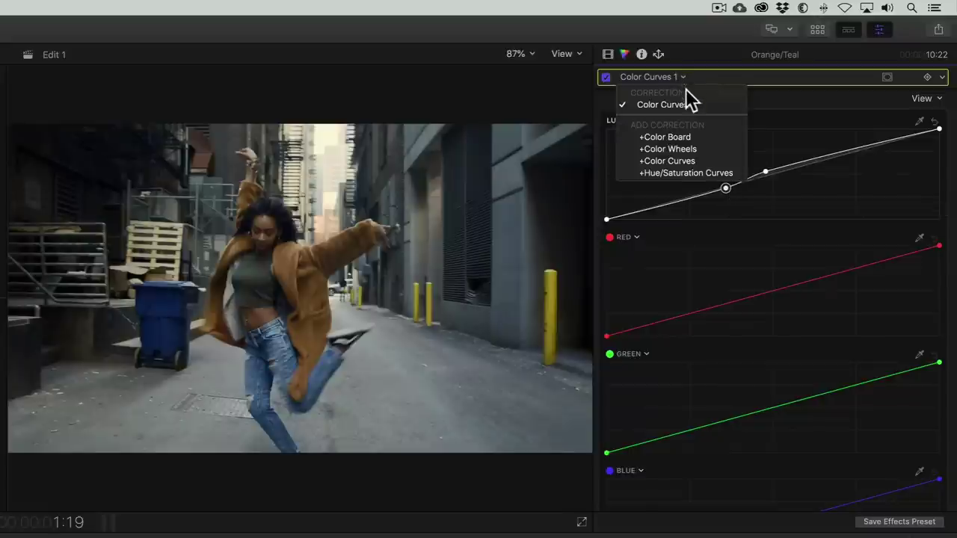
pyautogui.click(700, 148)
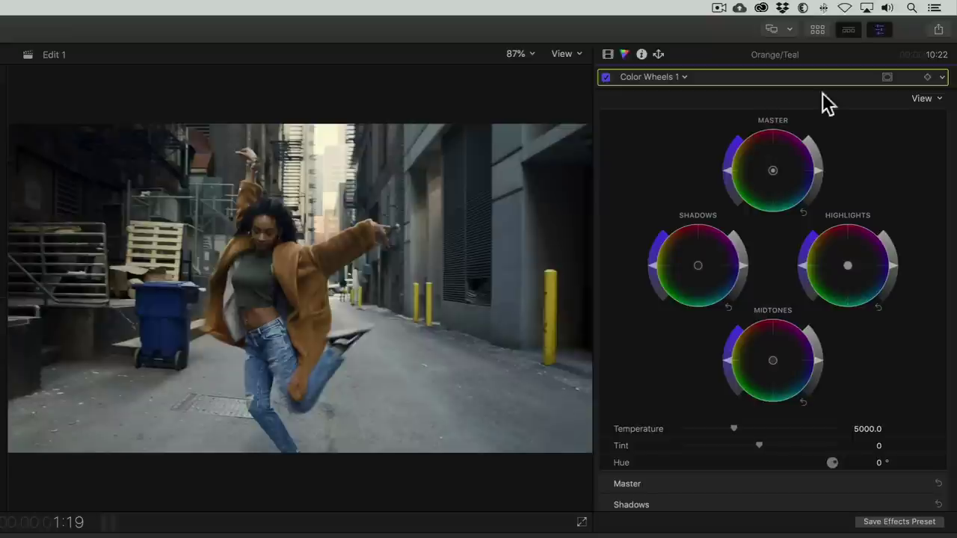
pyautogui.click(887, 78)
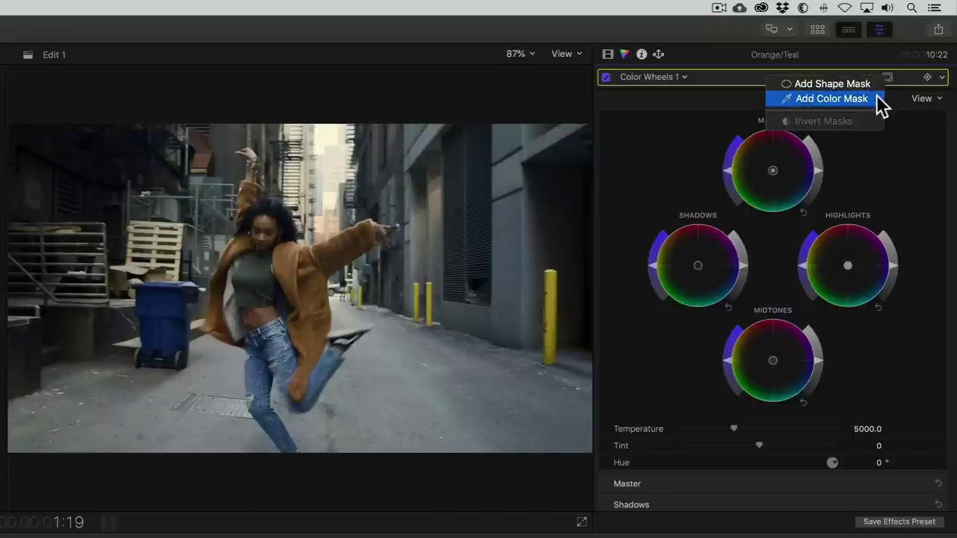
pyautogui.click(831, 99)
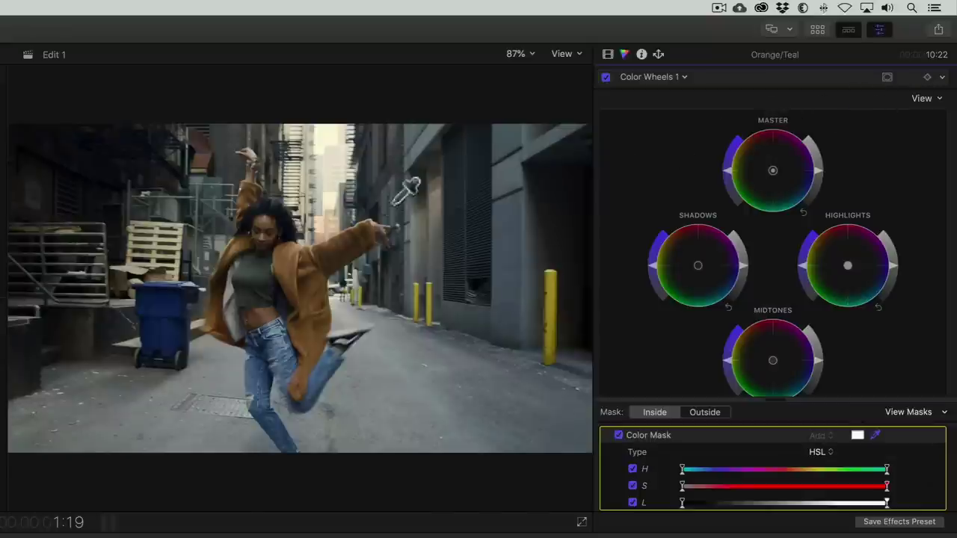
# Sample the dancer's skin and warm tones for the mask, preview it, and set it to Outside.
pyautogui.click(266, 220)
pyautogui.moveTo(264, 222); pyautogui.dragTo(273, 215)
pyautogui.click(912, 415)
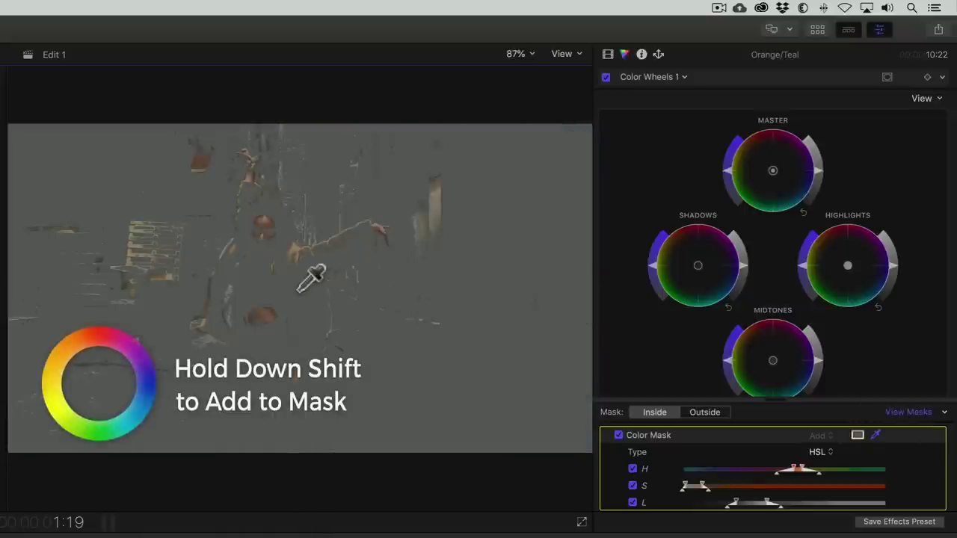
pyautogui.moveTo(301, 290); pyautogui.dragTo(216, 321)
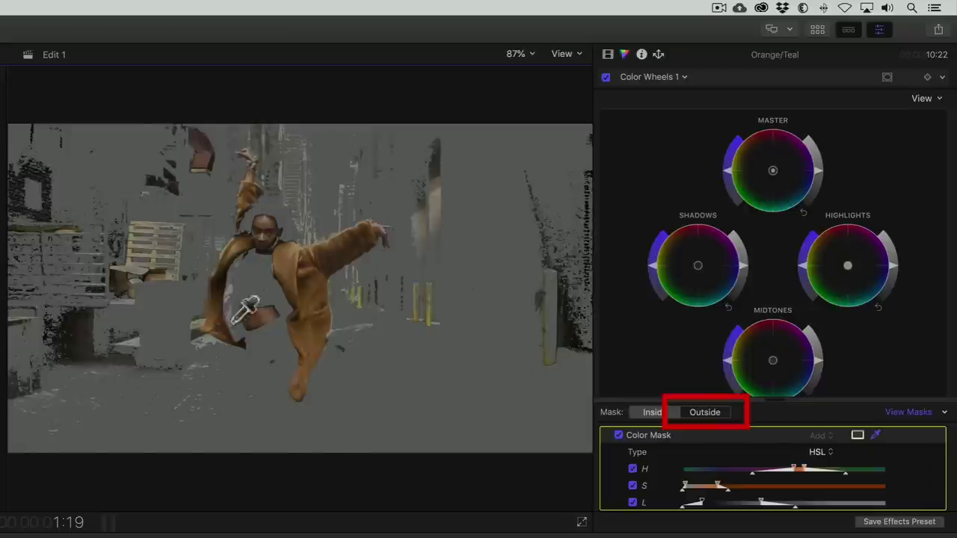
pyautogui.click(705, 411)
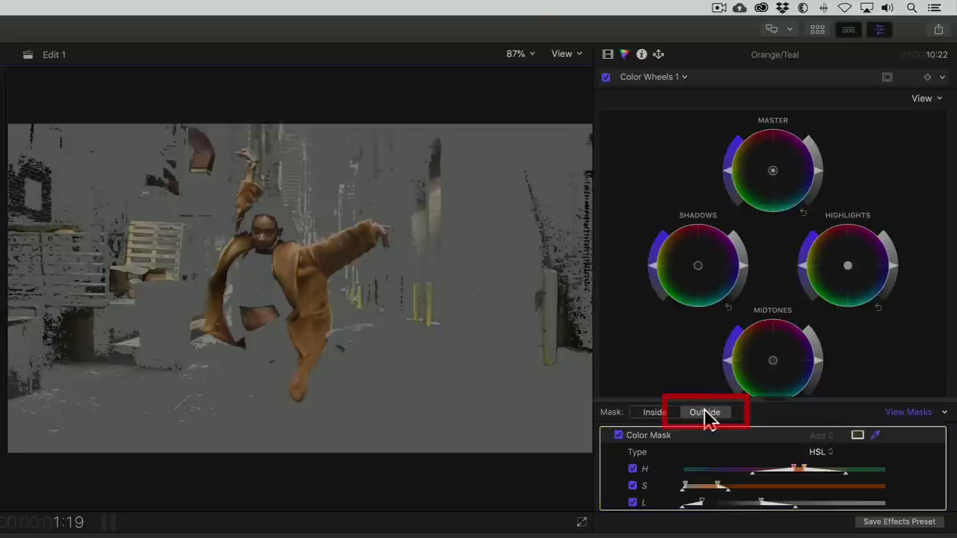
# Turn off View Masks and push the Master colour wheel toward teal.
pyautogui.click(893, 411)
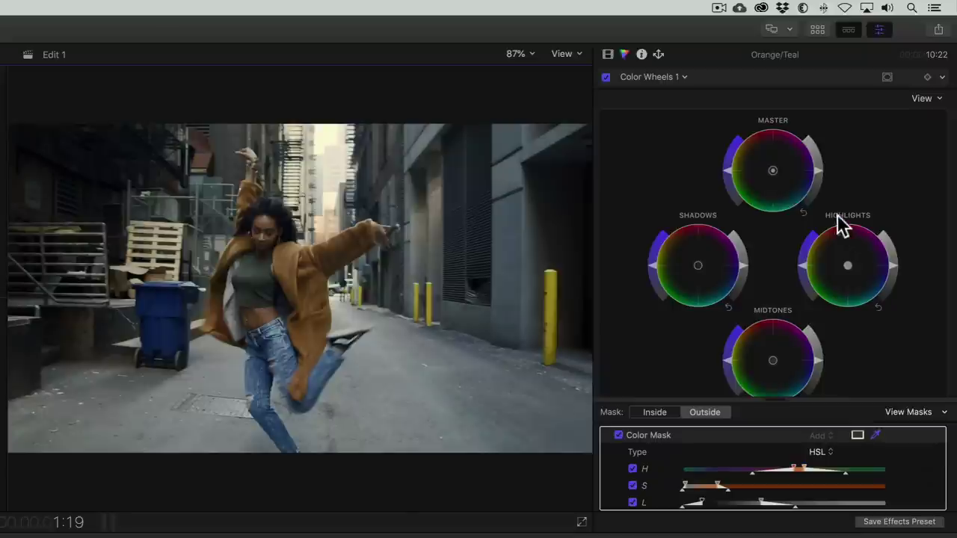
pyautogui.moveTo(773, 175); pyautogui.dragTo(808, 236)
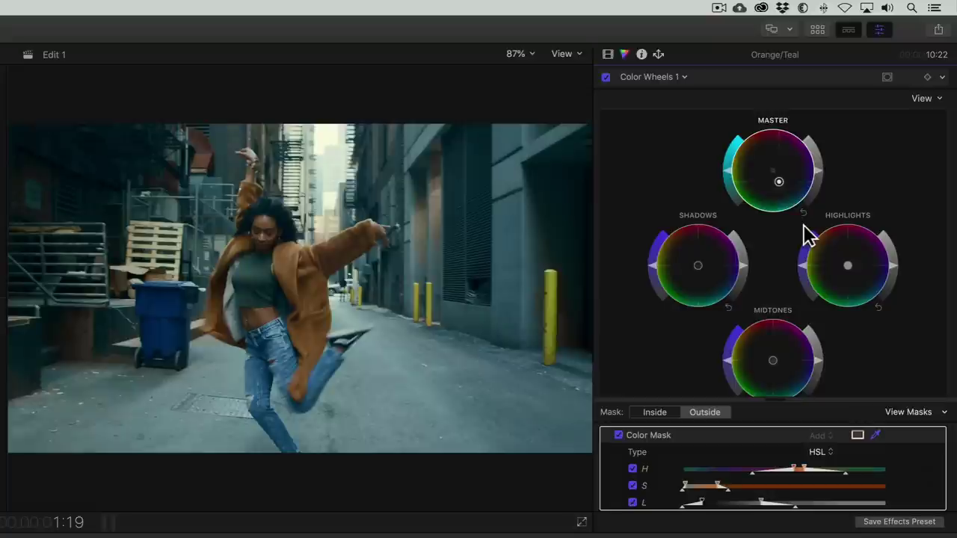
# Add Hue/Saturation Curves and pull the Luma vs Sat curve's dark end down to desaturate shadows.
pyautogui.click(685, 81)
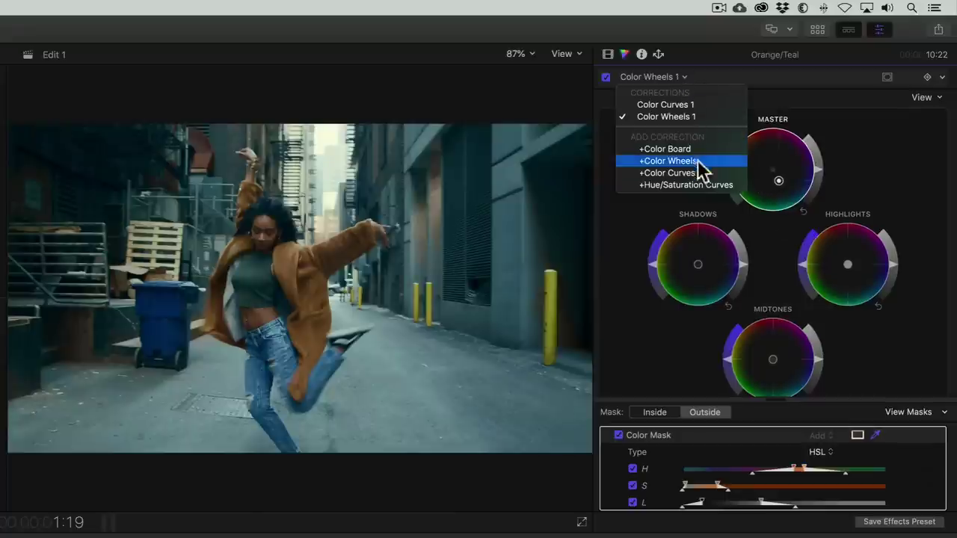
pyautogui.click(716, 184)
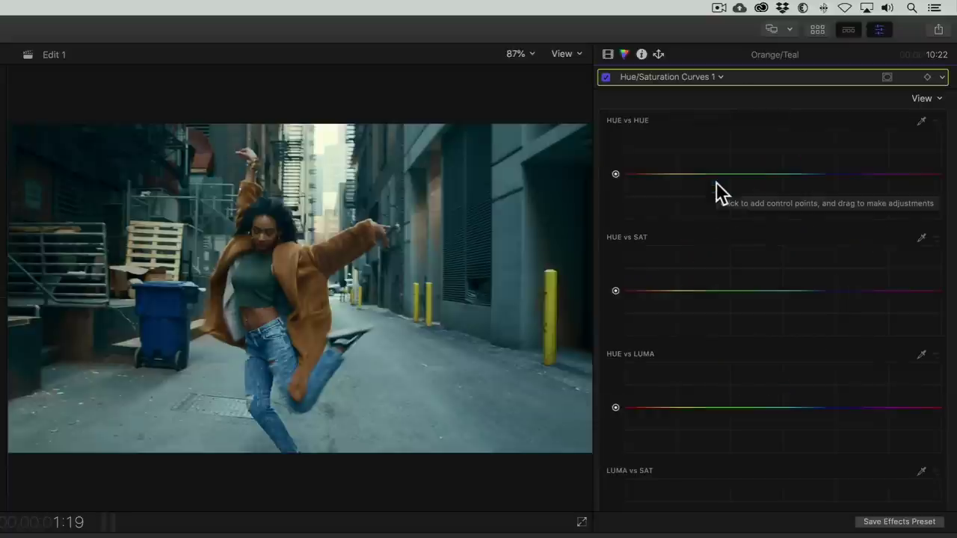
pyautogui.scroll(-5, 722, 185)
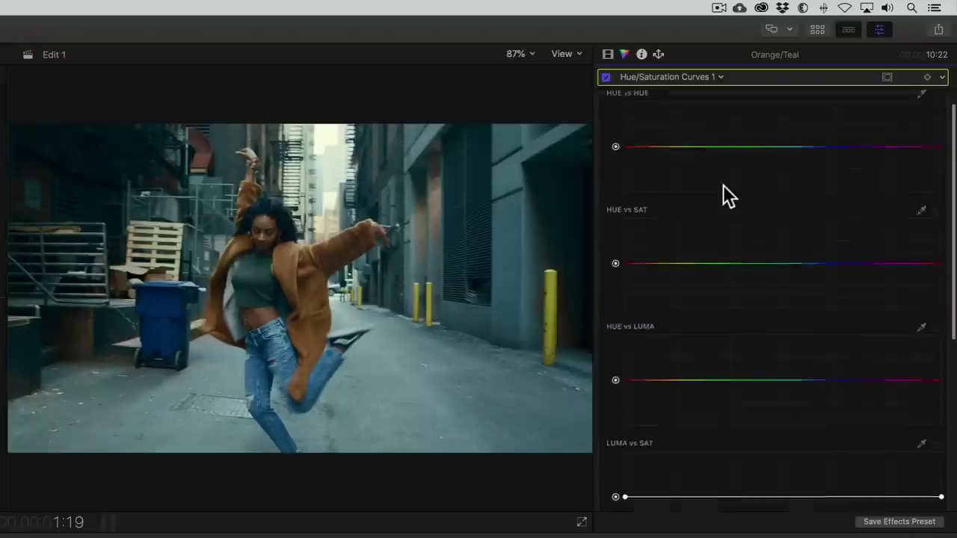
pyautogui.scroll(-3, 722, 184)
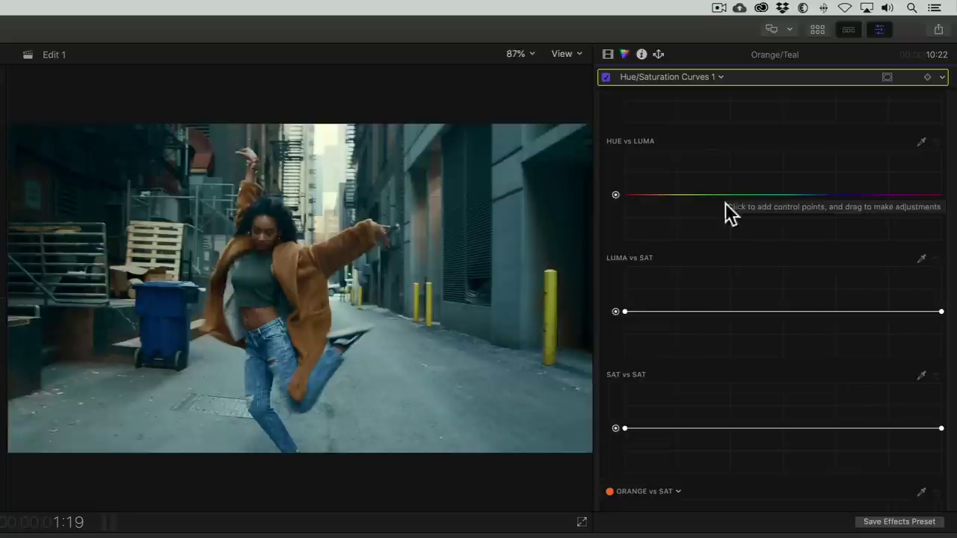
pyautogui.click(688, 311)
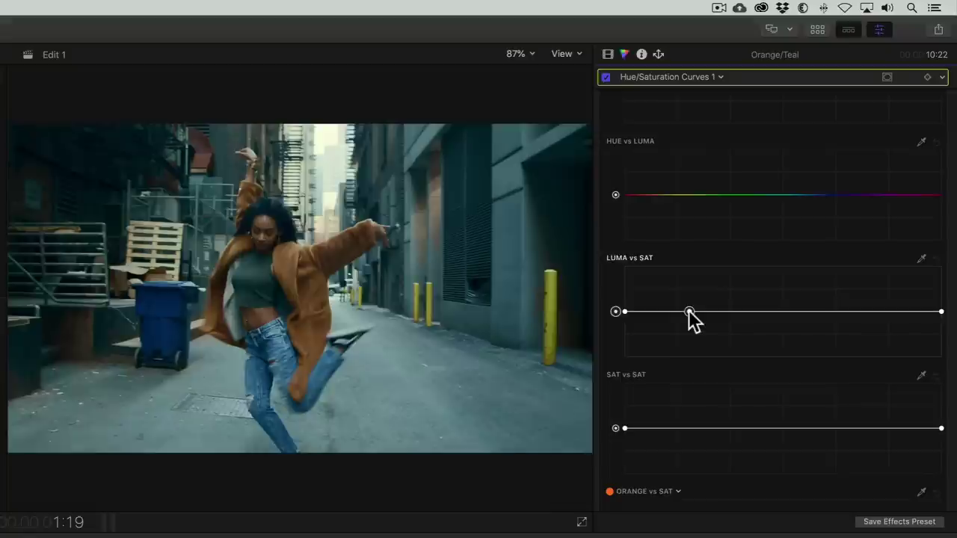
pyautogui.moveTo(625, 312); pyautogui.dragTo(643, 359)
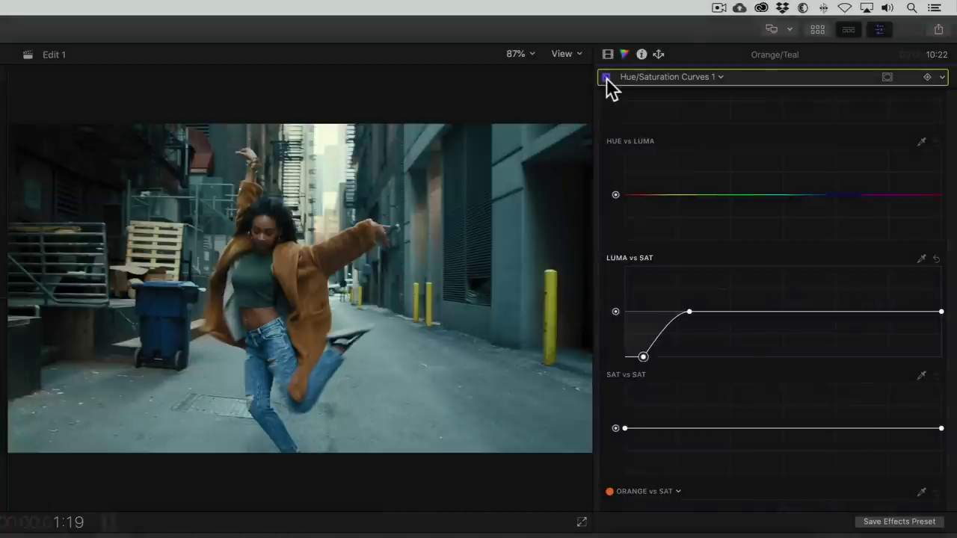
# Sample the dancer's skin on the Hue vs Sat curve and slightly raise the orange saturation.
pyautogui.scroll(3, 652, 139)
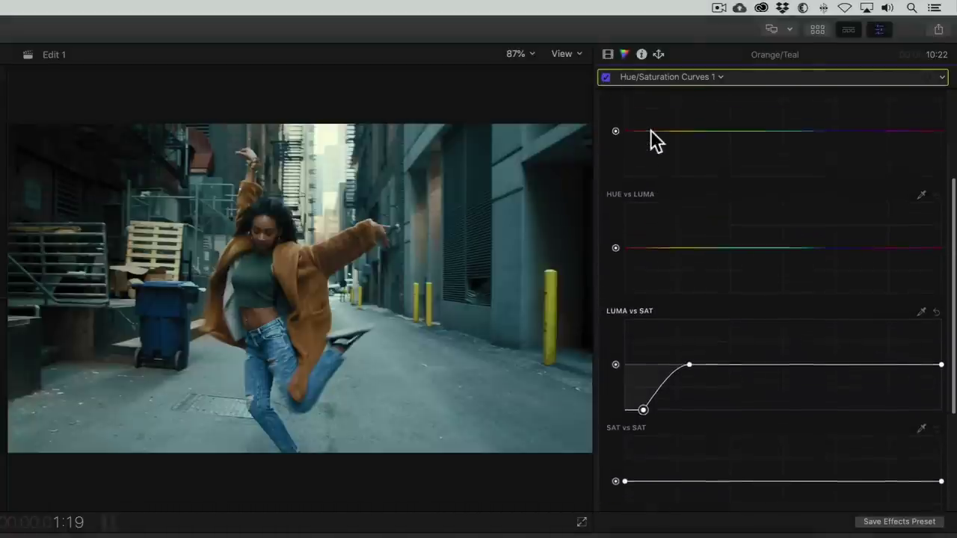
pyautogui.scroll(5, 652, 135)
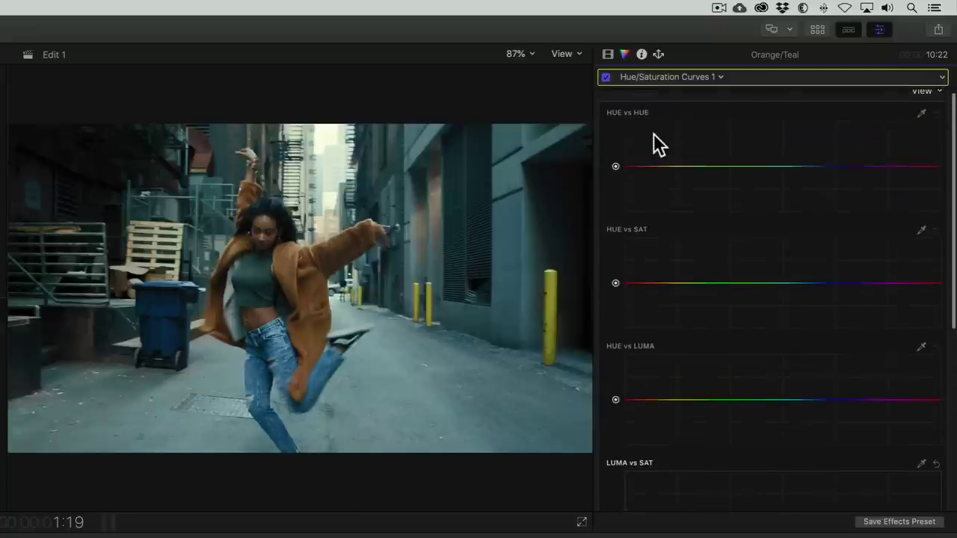
pyautogui.click(922, 229)
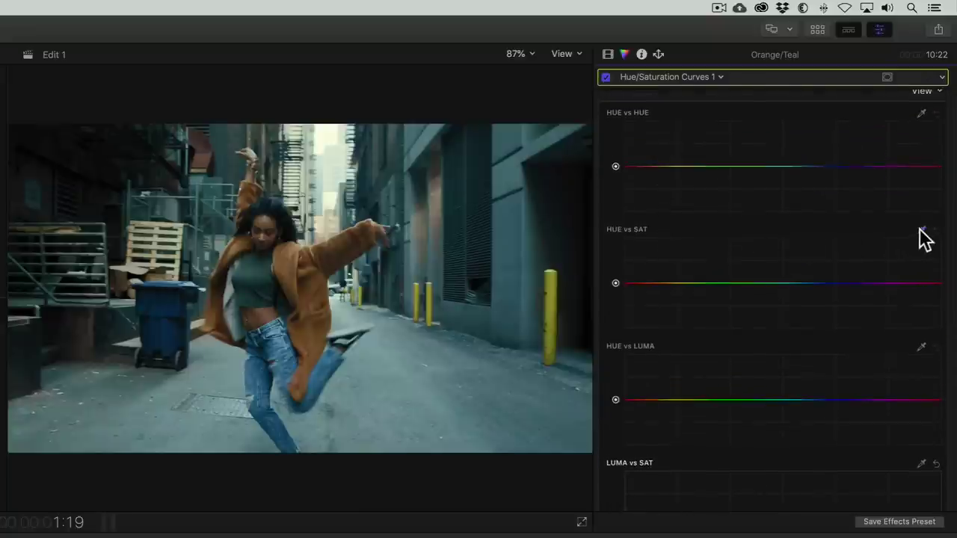
pyautogui.click(266, 221)
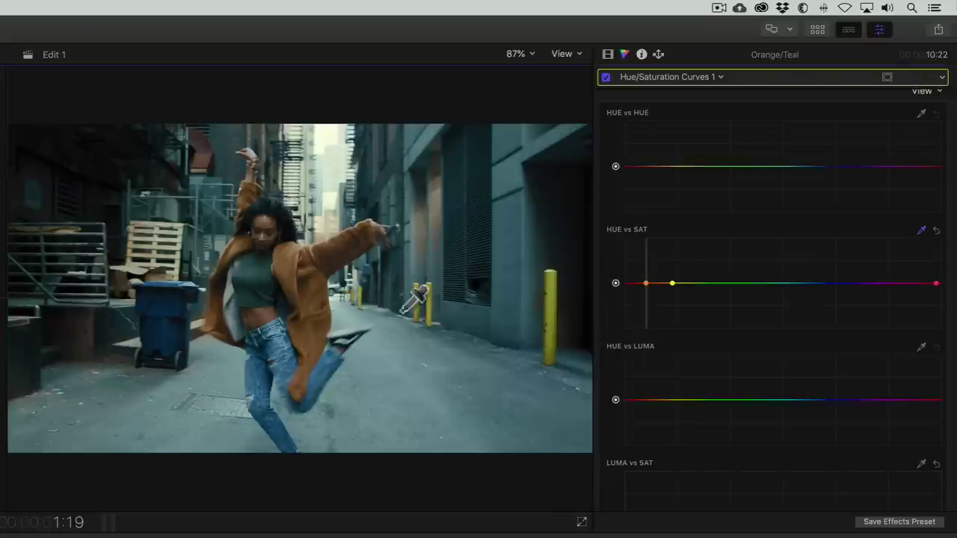
pyautogui.click(646, 284)
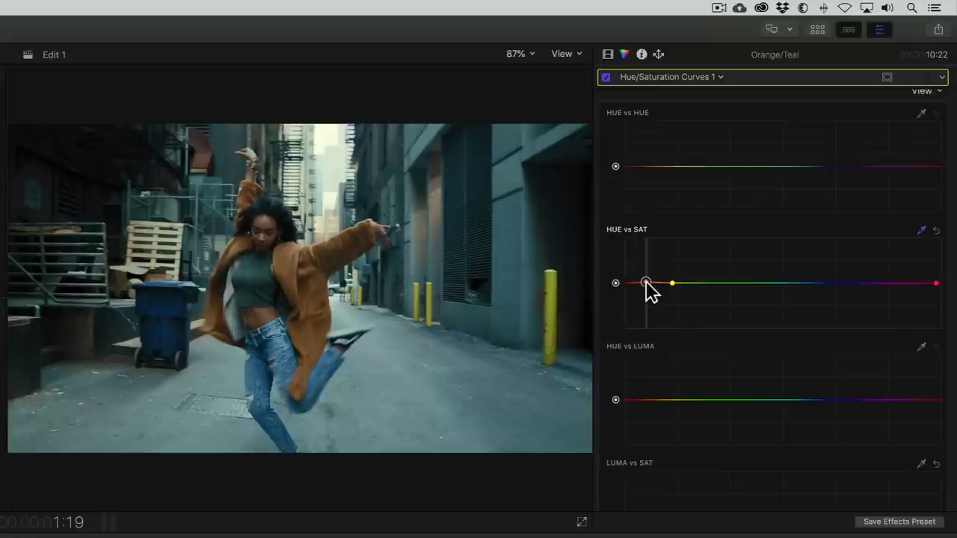
pyautogui.moveTo(646, 284); pyautogui.dragTo(645, 281)
pyautogui.moveTo(672, 283); pyautogui.dragTo(706, 284)
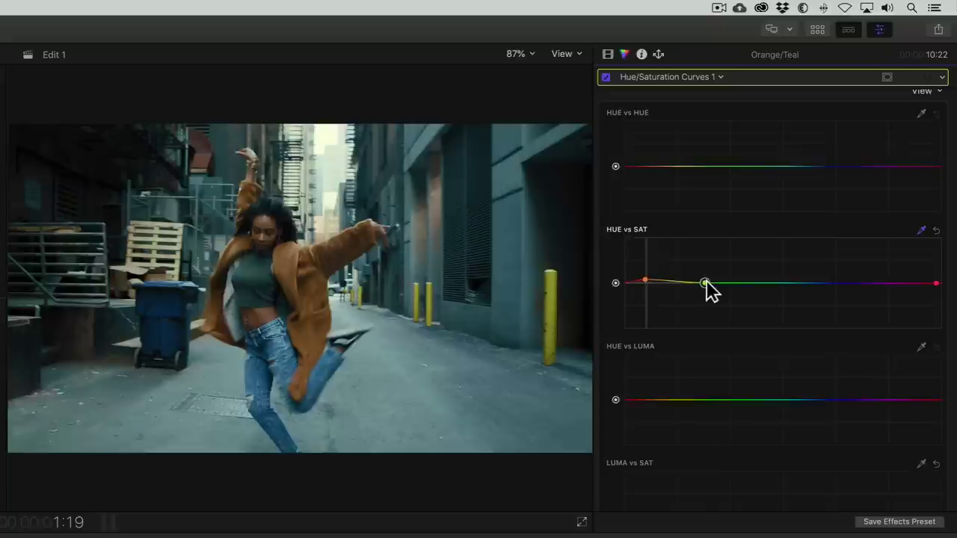
pyautogui.click(671, 280)
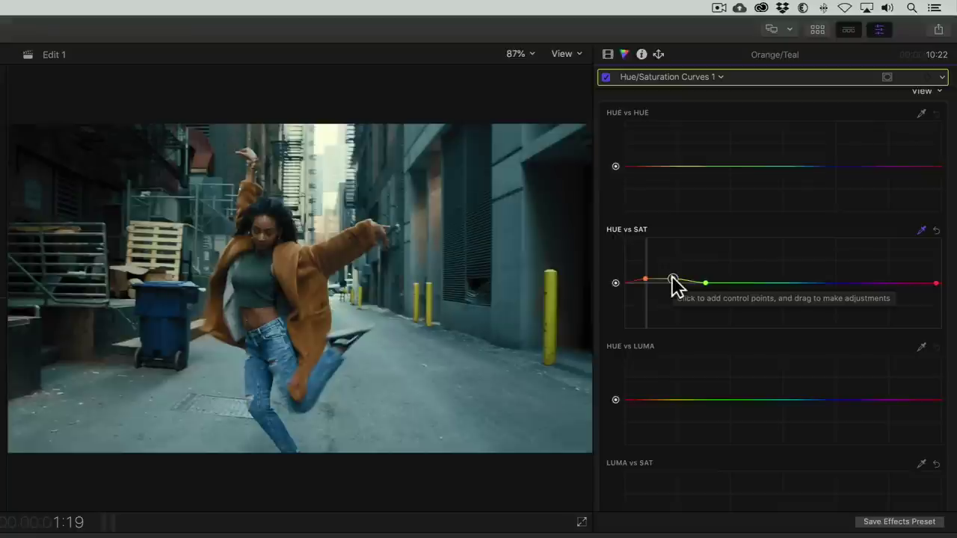
# Sample a yellow pole on the Hue vs Hue curve and shift that hue range.
pyautogui.click(918, 113)
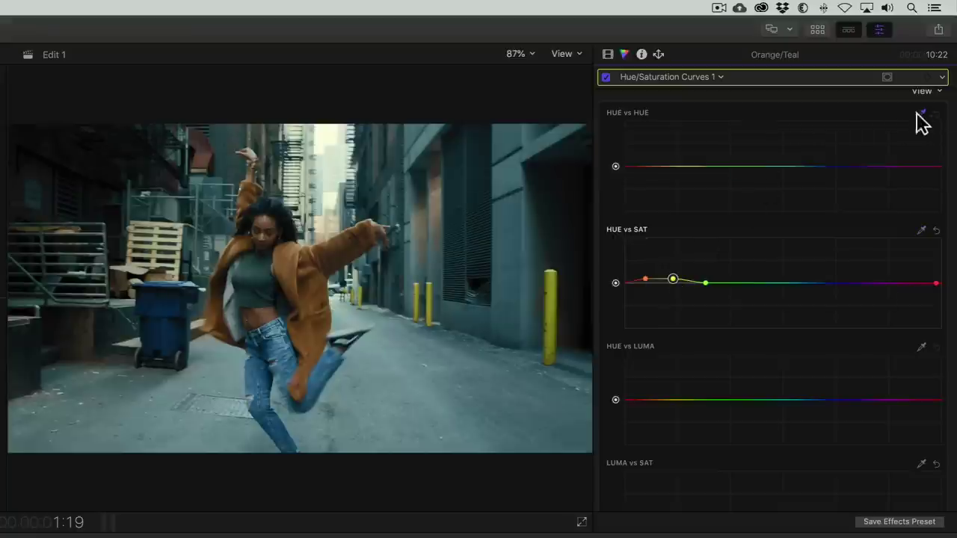
pyautogui.click(552, 305)
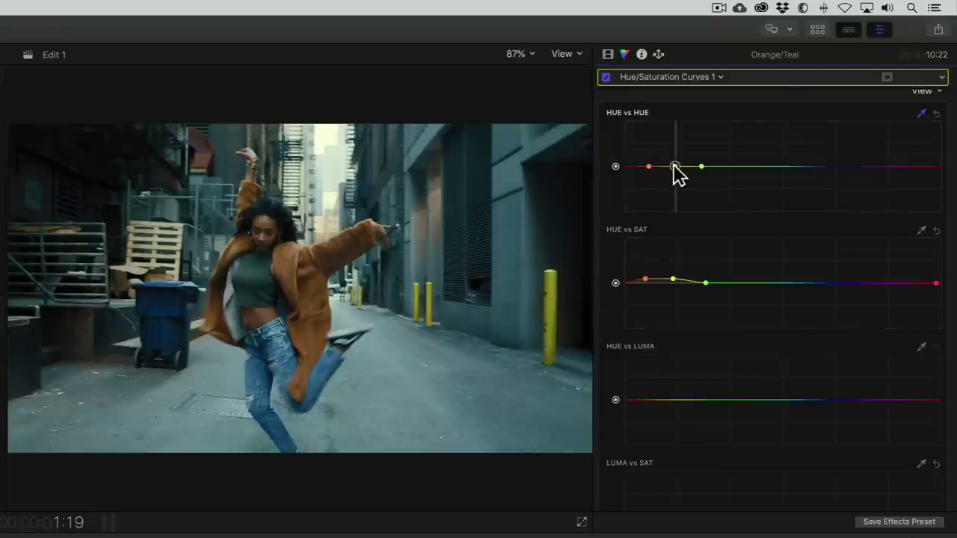
pyautogui.moveTo(673, 166); pyautogui.dragTo(674, 160)
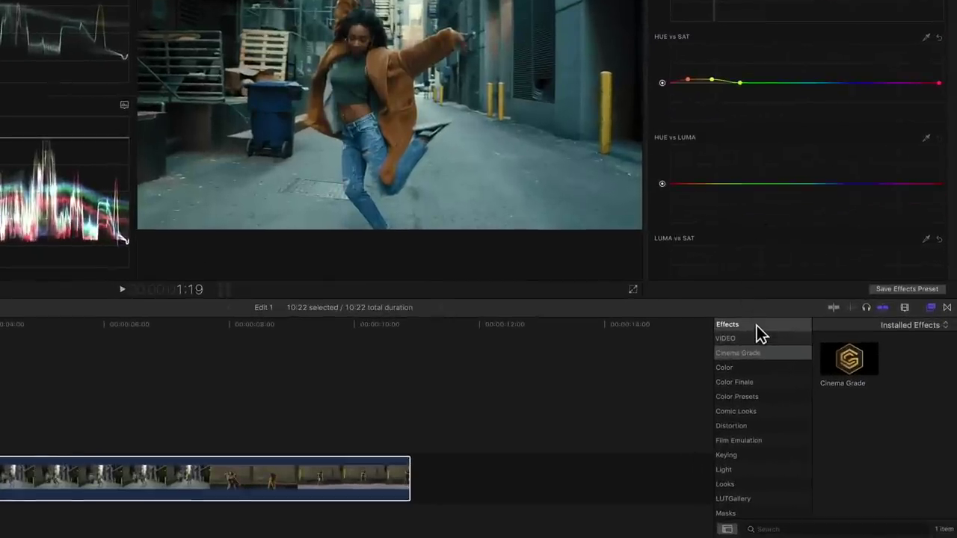
# Apply the Custom LUT effect from the Color effects to the Orange/Teal clip.
pyautogui.click(761, 368)
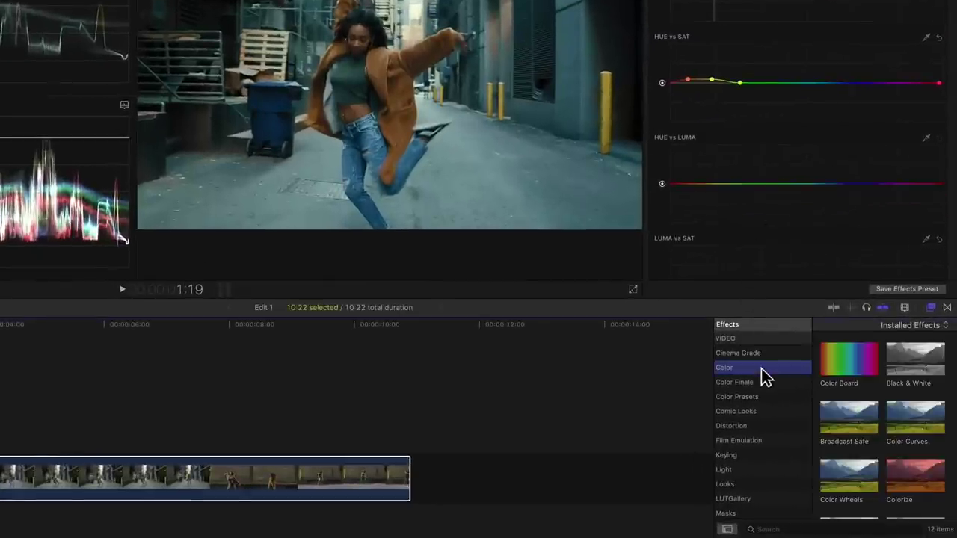
pyautogui.scroll(-1, 845, 391)
pyautogui.scroll(-4, 844, 391)
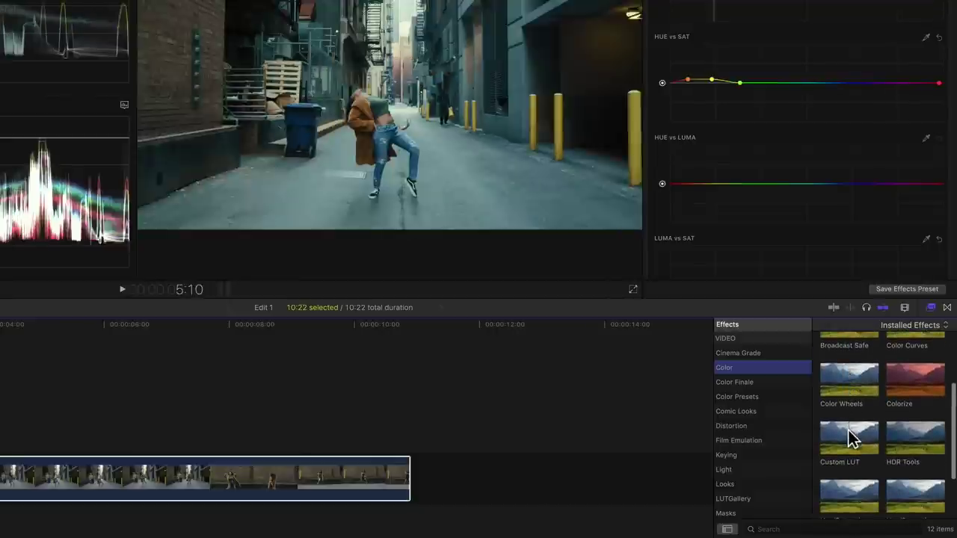
pyautogui.moveTo(848, 432); pyautogui.dragTo(479, 433)
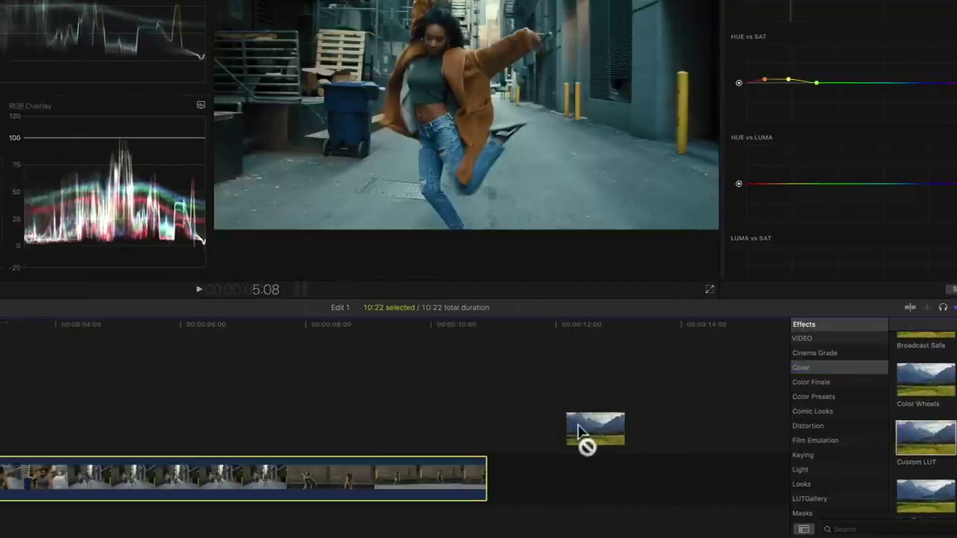
pyautogui.moveTo(575, 433); pyautogui.dragTo(390, 479)
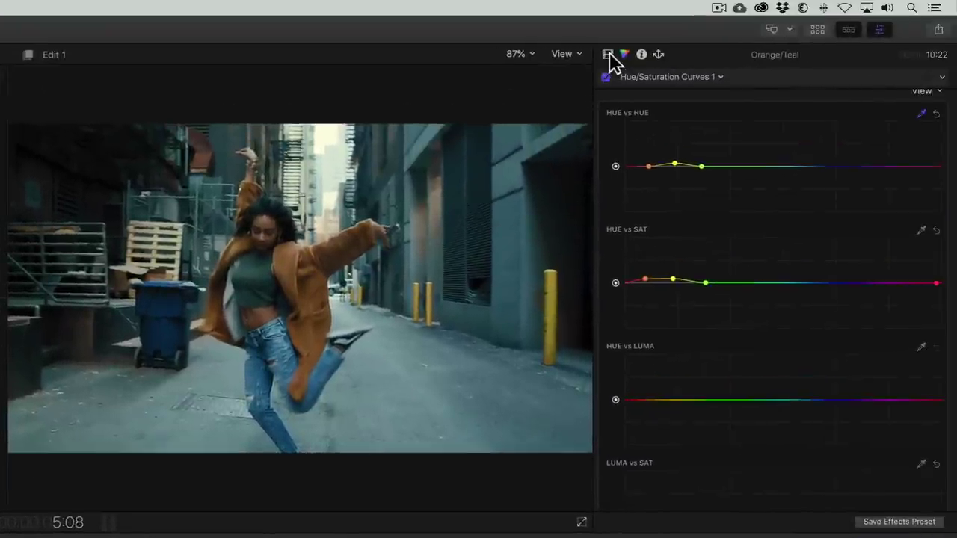
# Set the Custom LUT to ASCEND - 3Strip and lower its Mix to about 0.24.
pyautogui.click(608, 53)
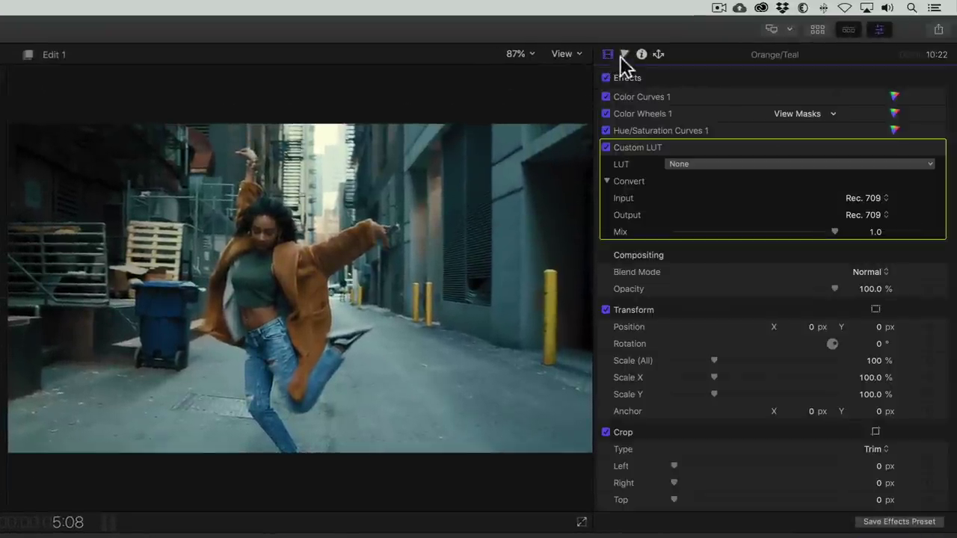
pyautogui.click(930, 163)
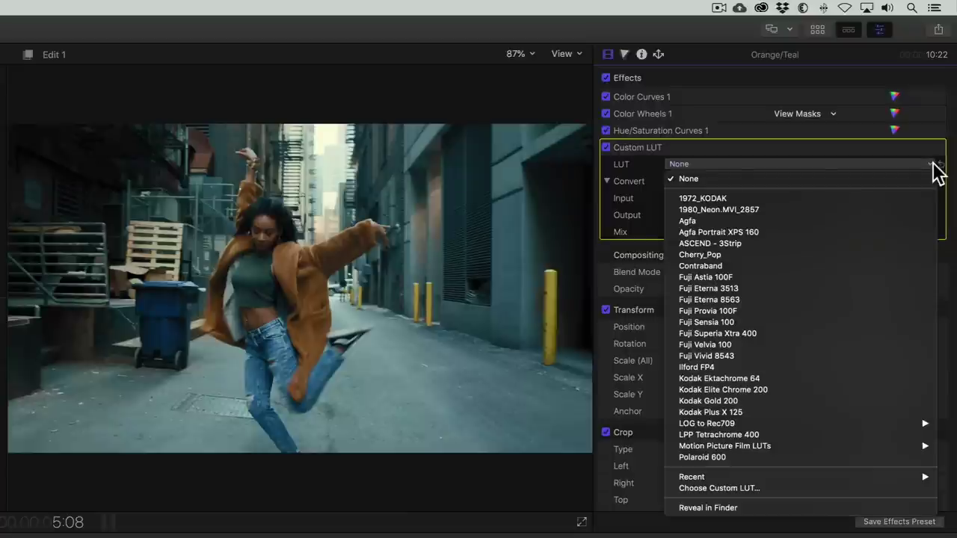
pyautogui.click(790, 246)
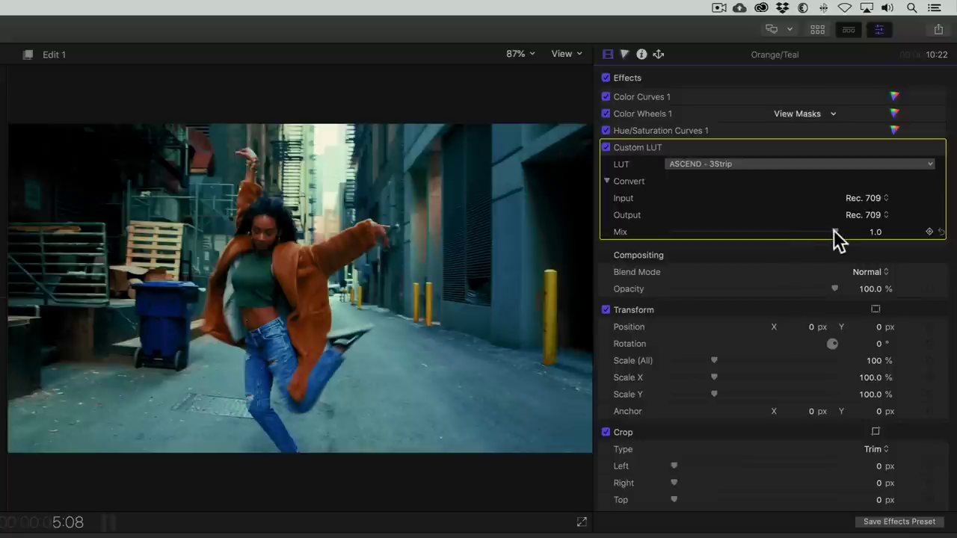
pyautogui.moveTo(833, 231); pyautogui.dragTo(711, 234)
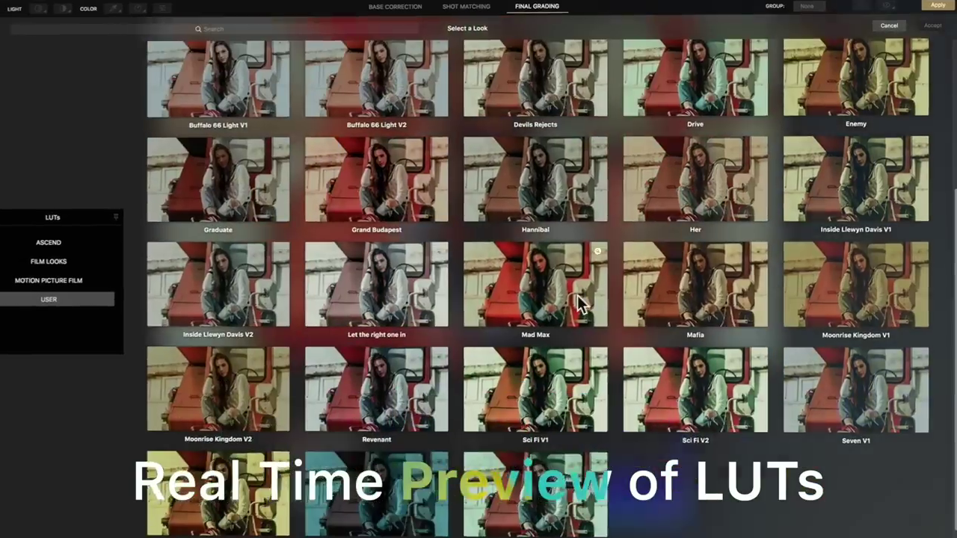
# Apply the Mad Max LUT look to the red-stairs photo in Cinema Grade.
pyautogui.click(576, 296)
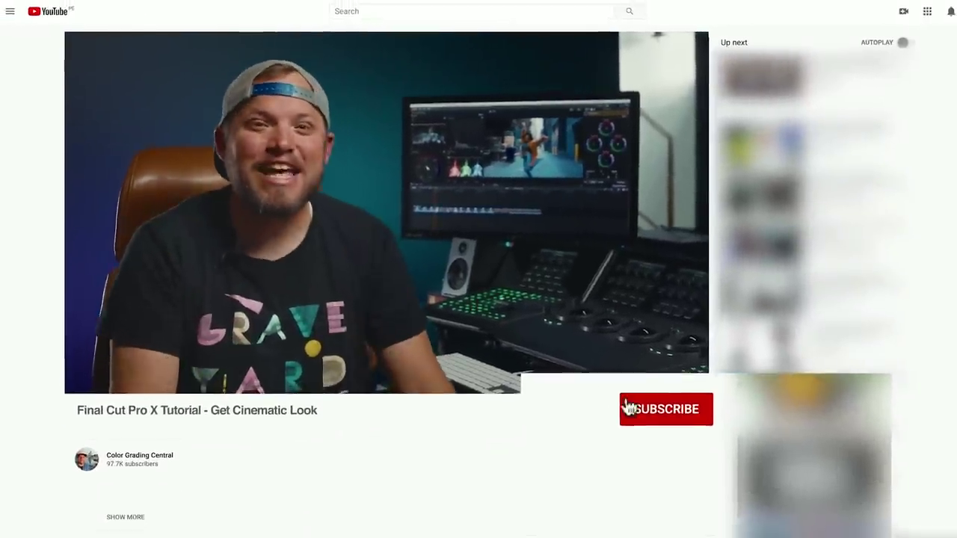
# Subscribe to the tutorial's channel and set its notifications to All.
pyautogui.click(706, 480)
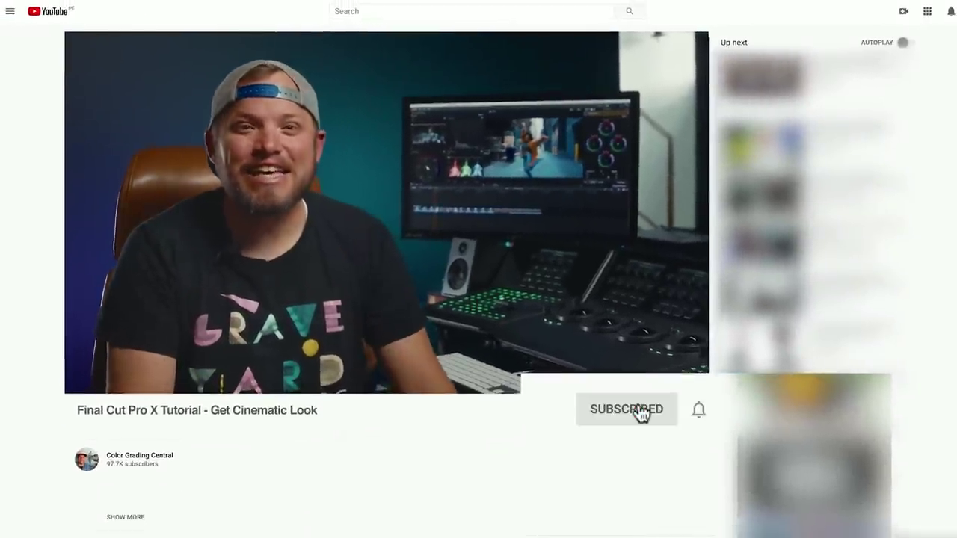
pyautogui.click(694, 412)
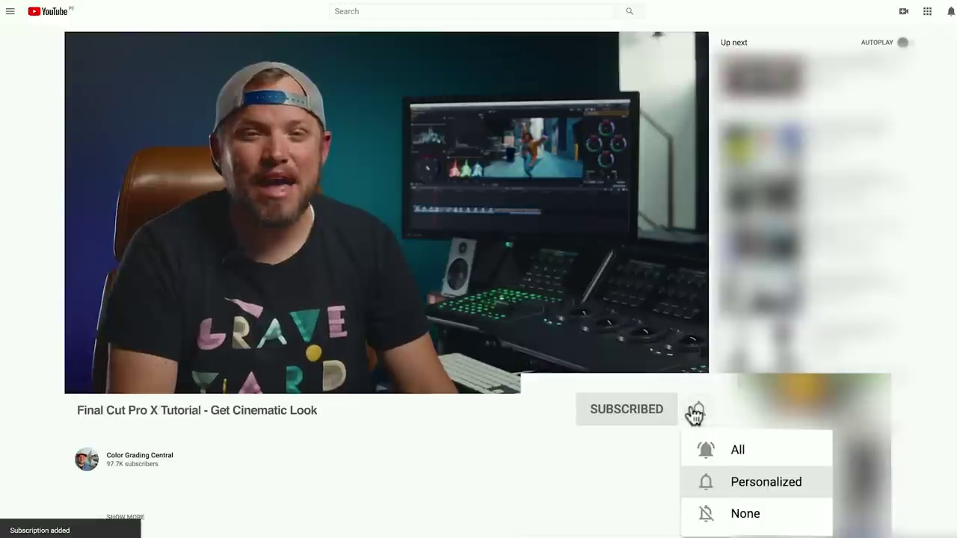
pyautogui.click(699, 447)
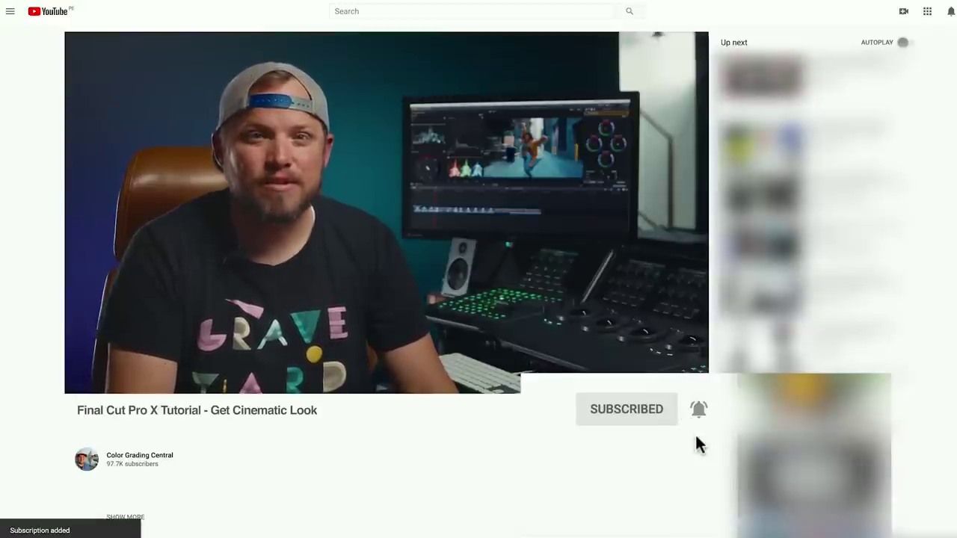